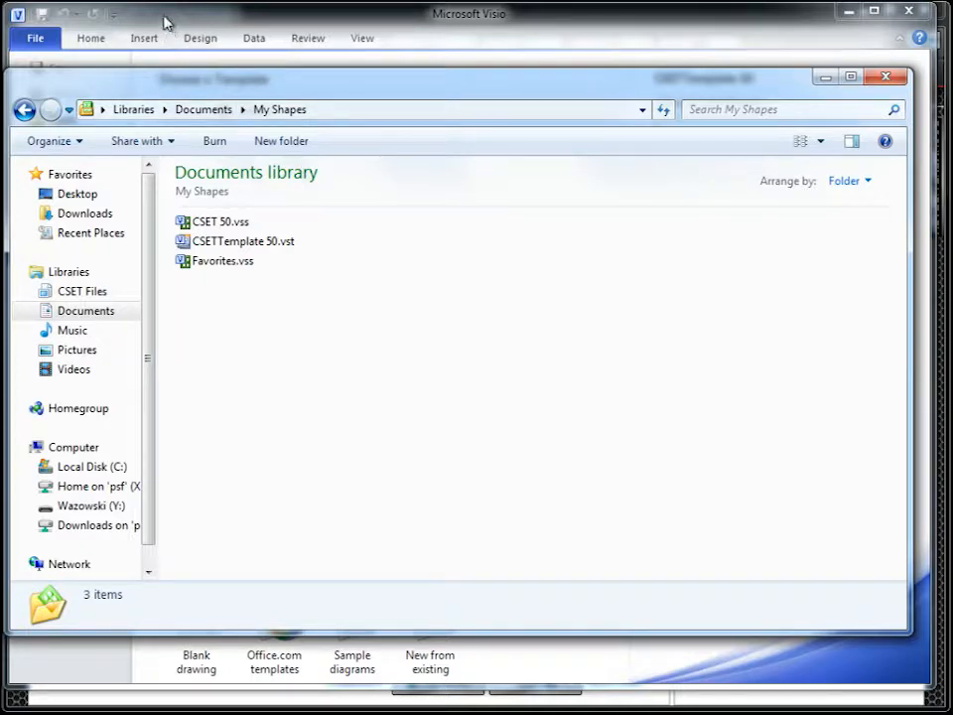
# - Create a drawing from CSETTemplate 50 and place an engineering workstation in its upper area with the host name Wrk 51
pyautogui.press('Escape')
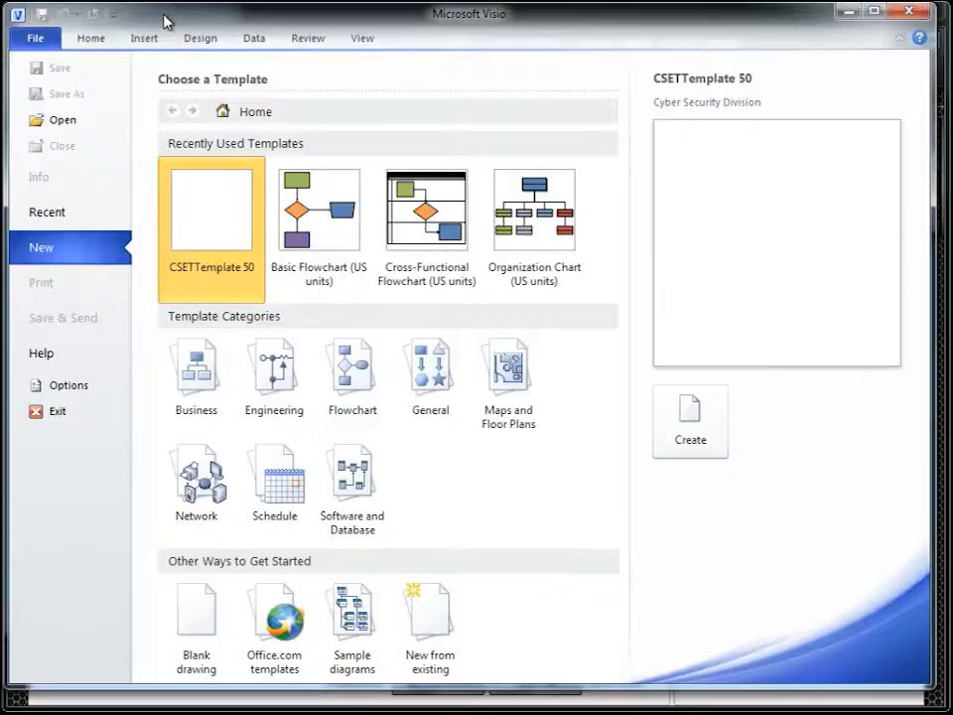
pyautogui.doubleClick(219, 206)
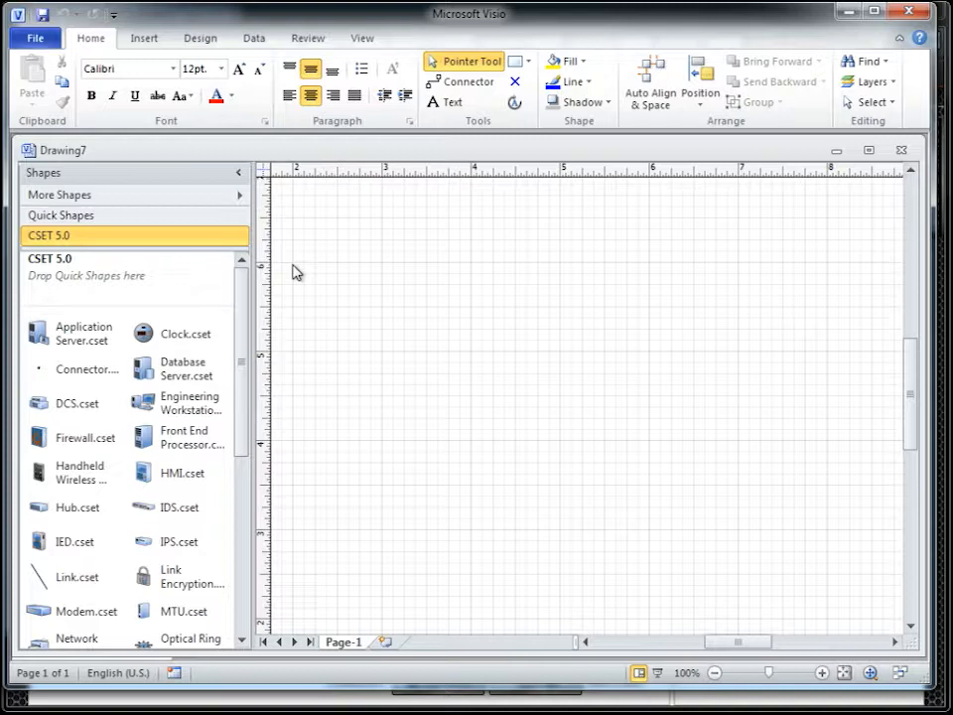
pyautogui.click(157, 417)
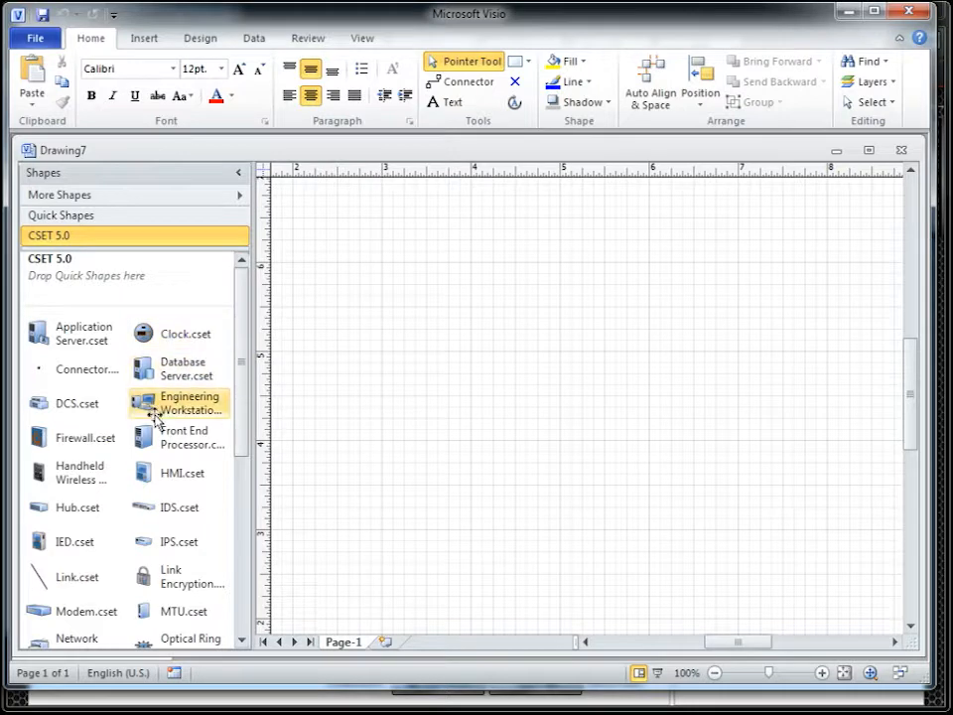
pyautogui.moveTo(157, 417); pyautogui.dragTo(378, 323)
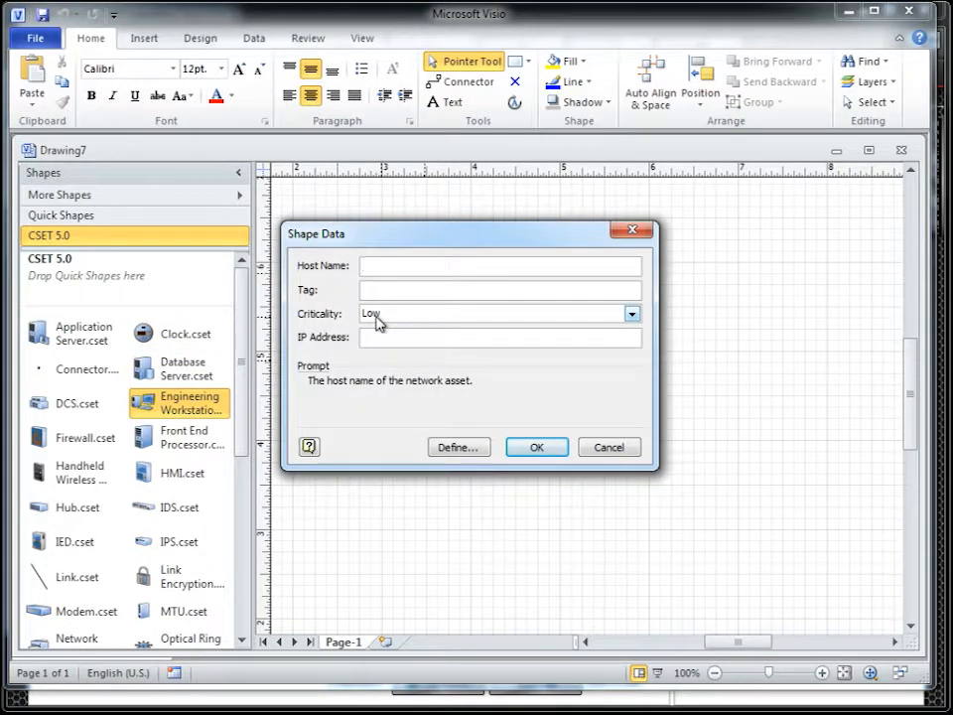
pyautogui.write('W')
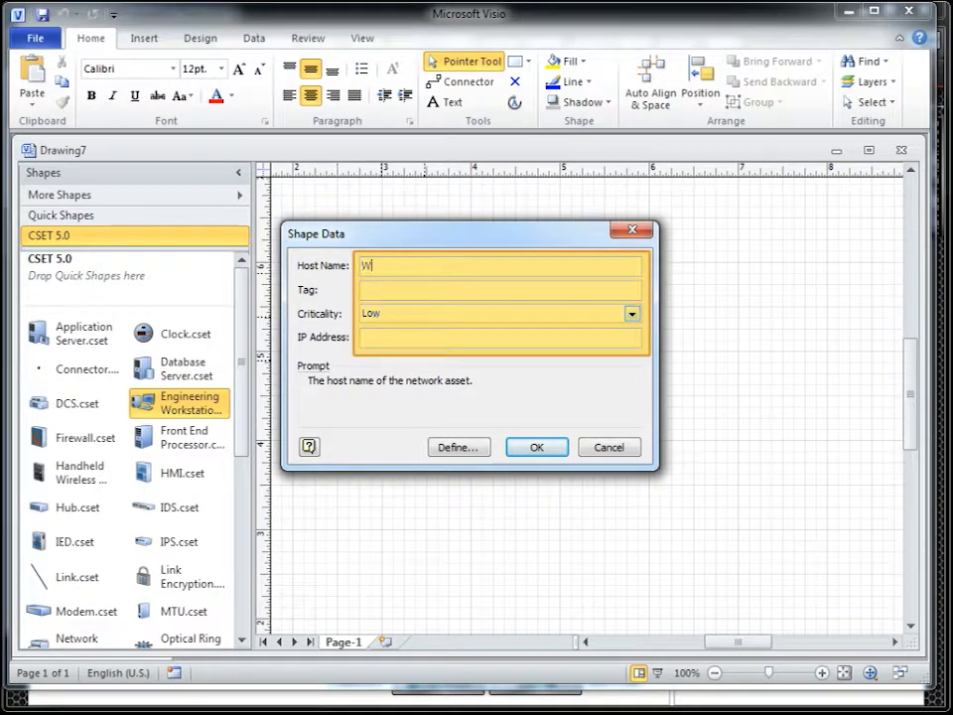
pyautogui.write('rk 51')
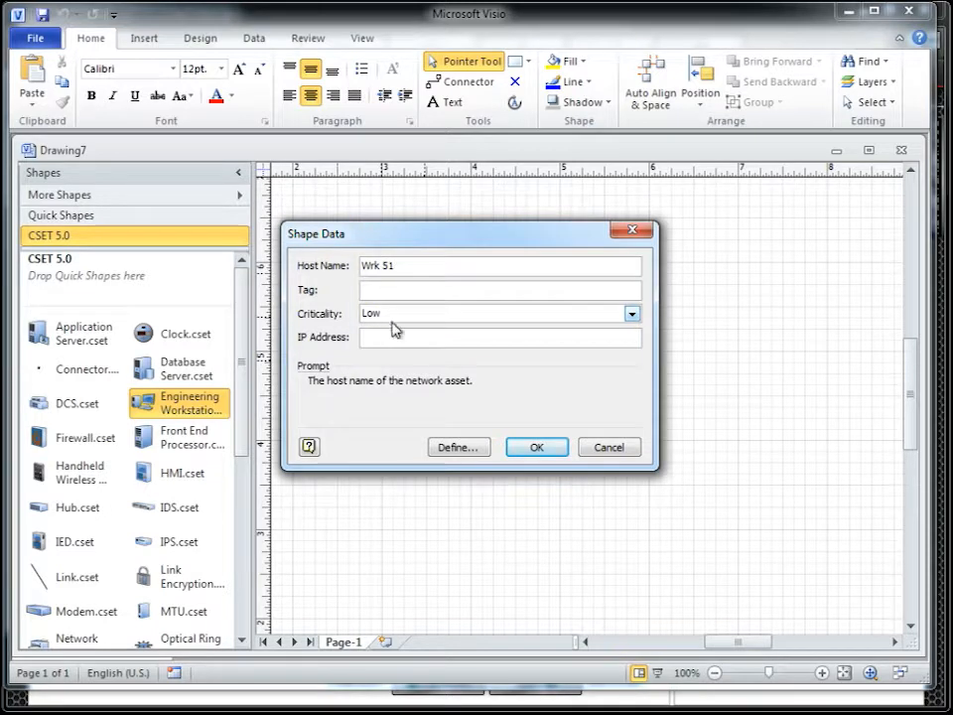
pyautogui.click(539, 448)
# - Add a hub with the host name Hub below the workstation, and an application server named App Server across from the workstation
pyautogui.moveTo(74, 508); pyautogui.dragTo(504, 487)
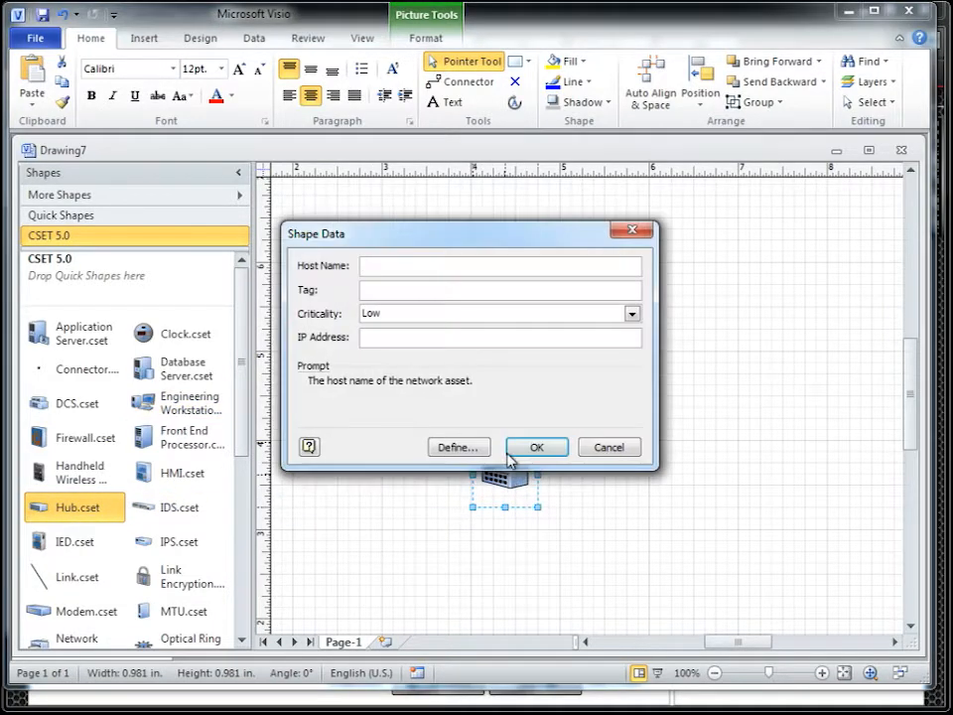
pyautogui.write('Hub')
pyautogui.click(534, 448)
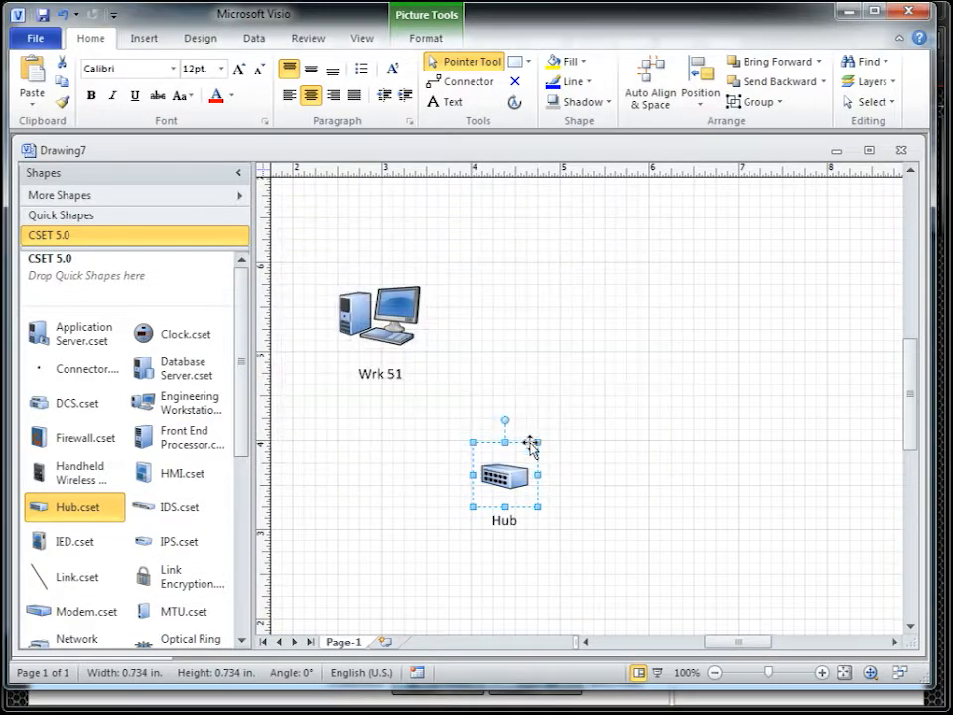
pyautogui.moveTo(74, 328); pyautogui.dragTo(672, 349)
pyautogui.write('App Server')
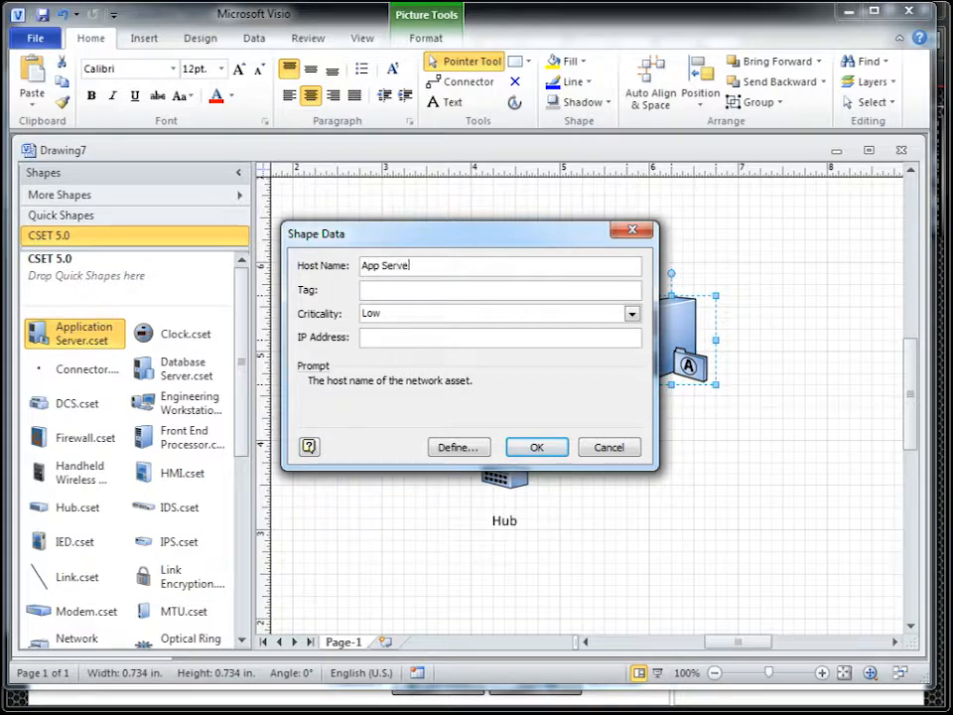
pyautogui.click(537, 448)
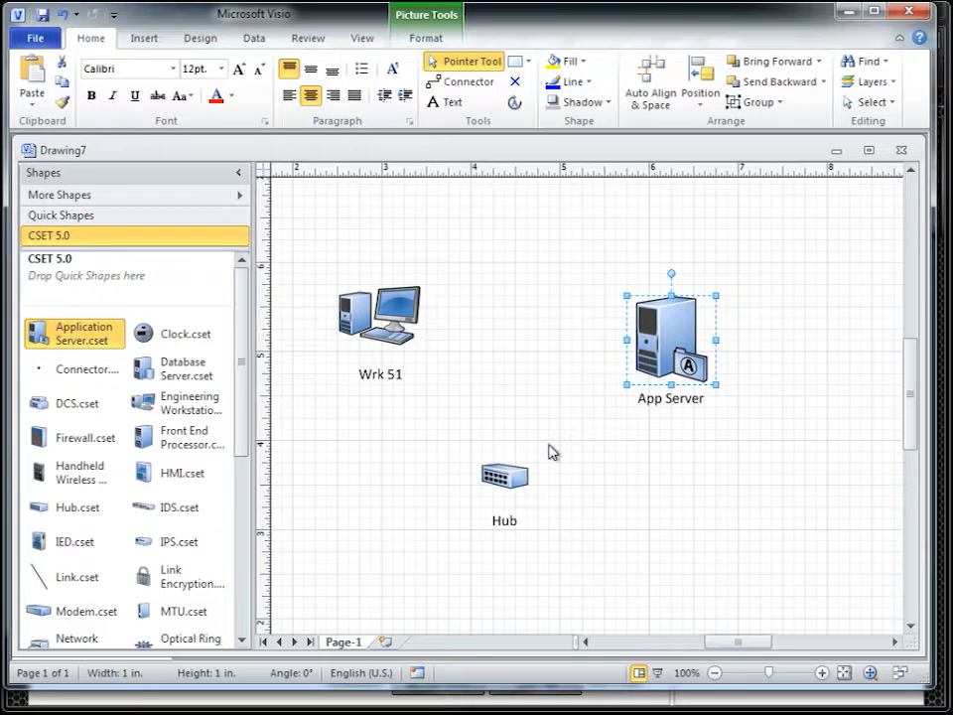
# - Open Sample Visio ICS Diagram.vsd from My Documents and collapse the shapes list to give the whole page more room
pyautogui.click(45, 40)
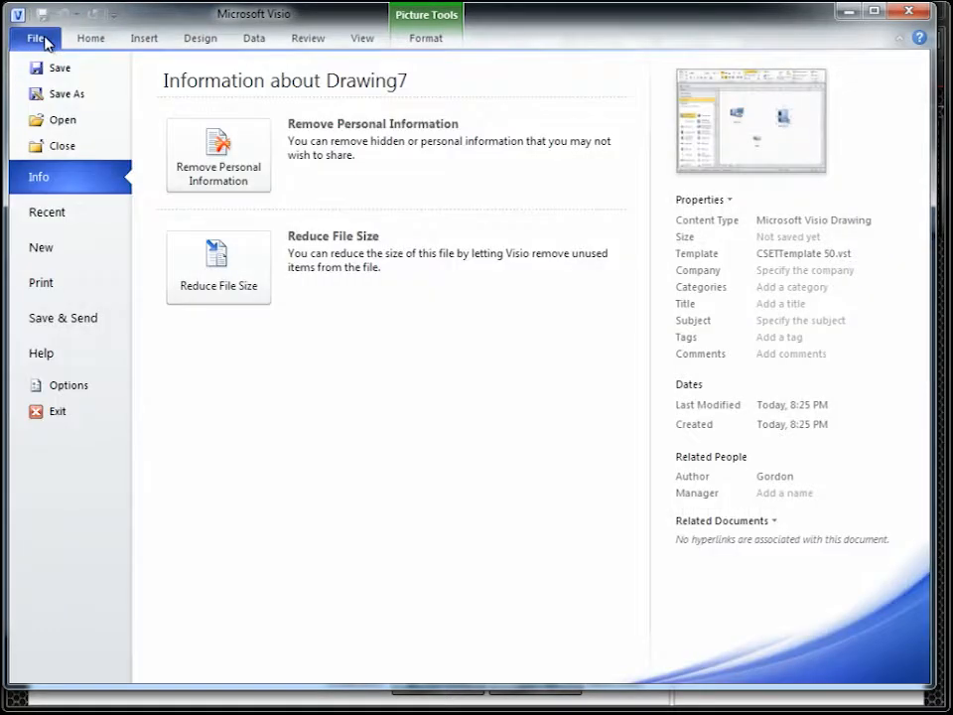
pyautogui.click(57, 120)
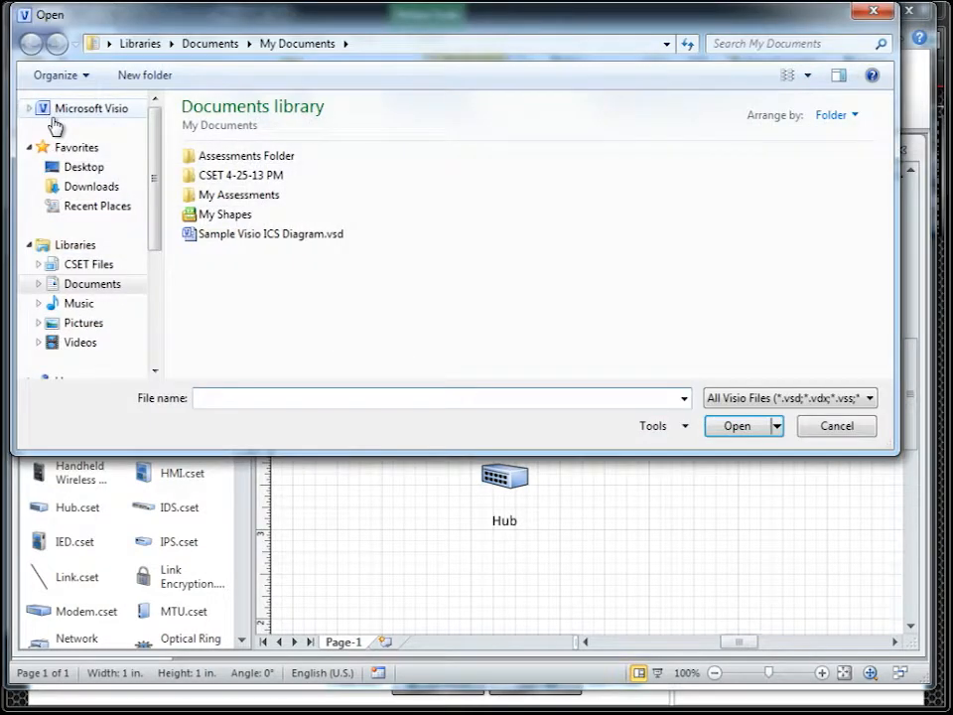
pyautogui.click(330, 243)
pyautogui.doubleClick(330, 238)
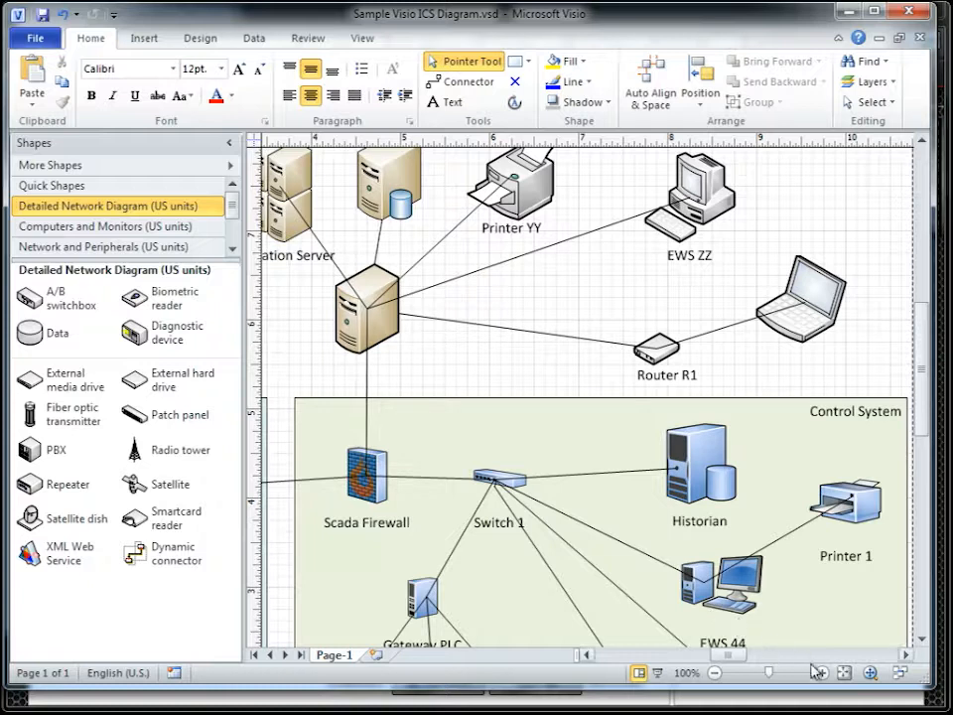
pyautogui.click(845, 673)
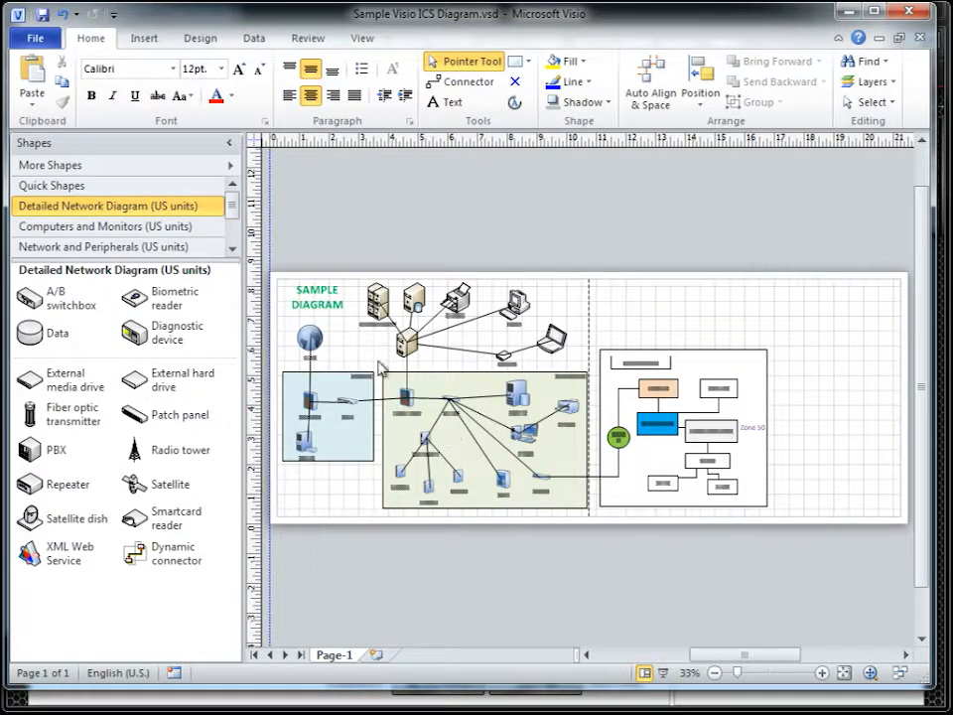
pyautogui.click(229, 143)
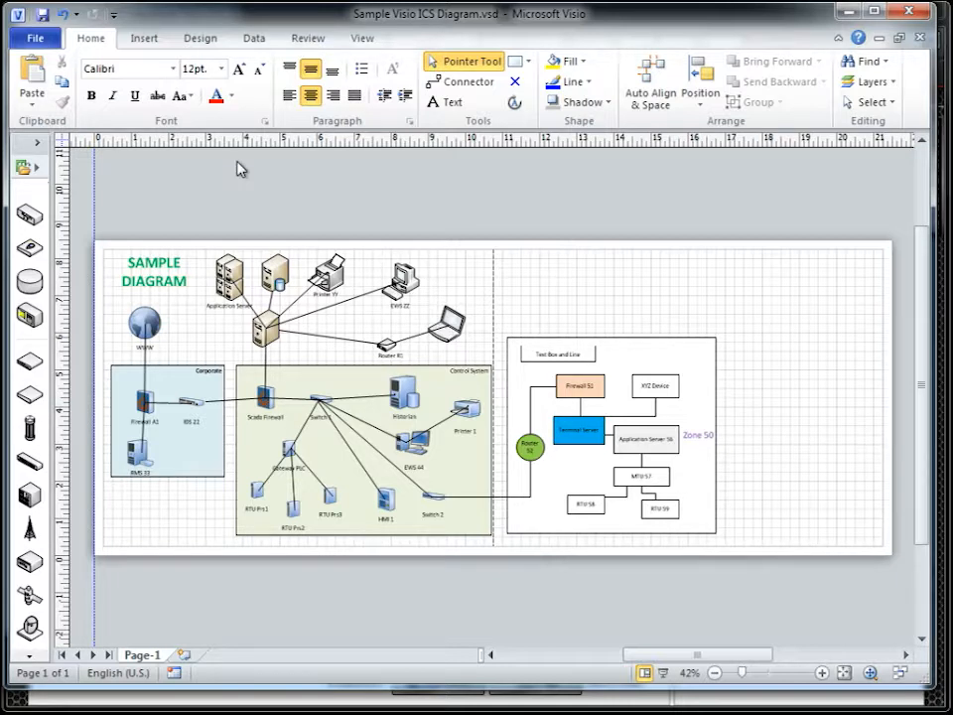
# - Run the Export CSET 5.0 add-on on the sample diagram and sort the reconcile list by CSET type
pyautogui.click(364, 40)
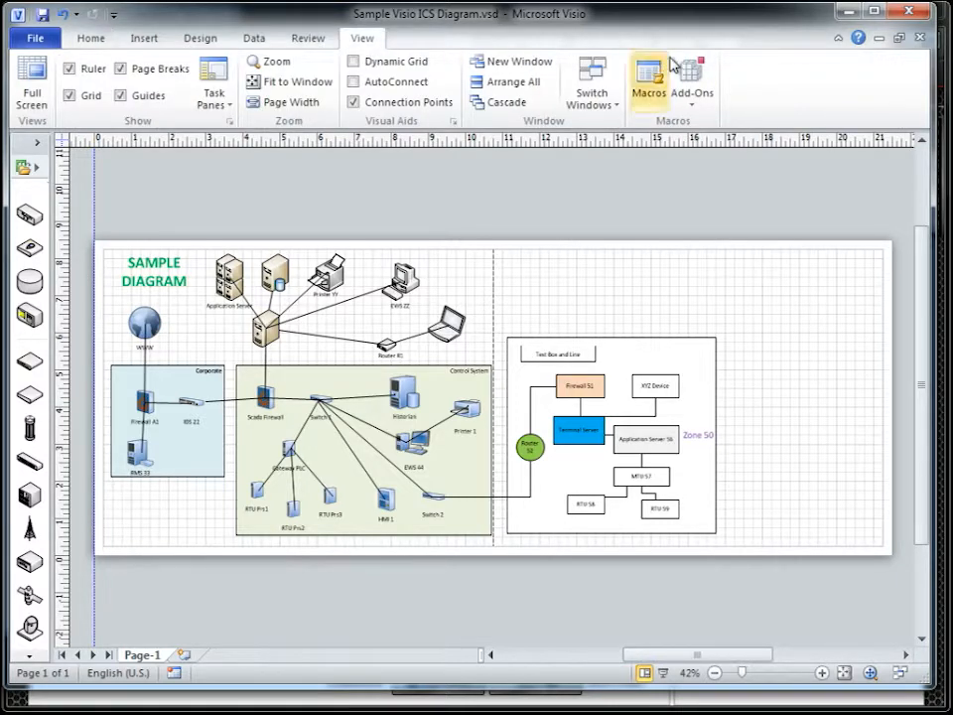
pyautogui.click(691, 79)
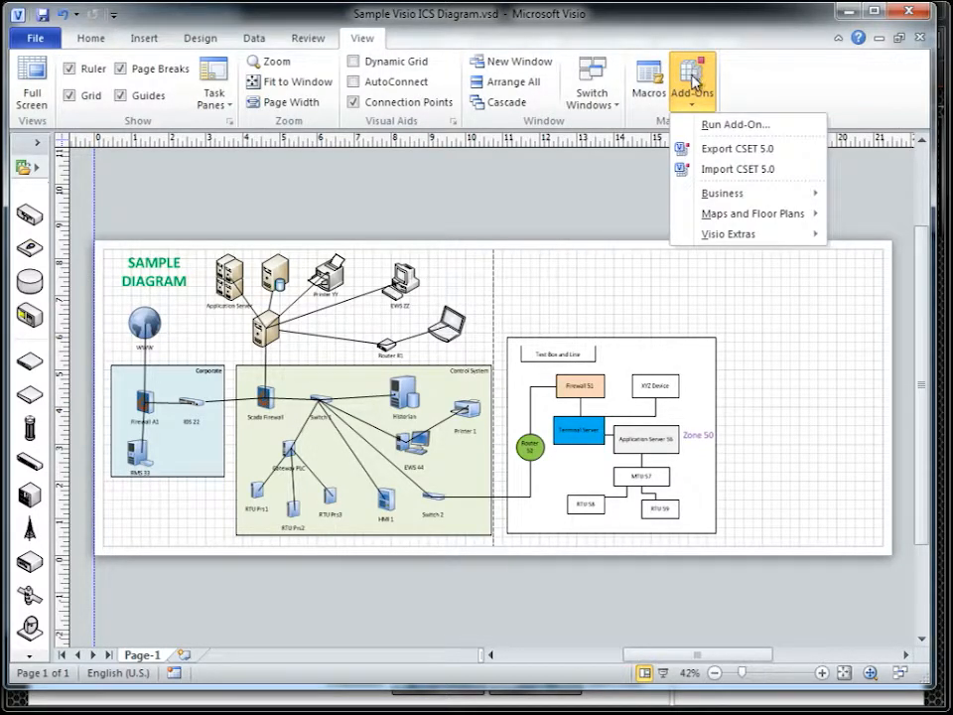
pyautogui.click(785, 151)
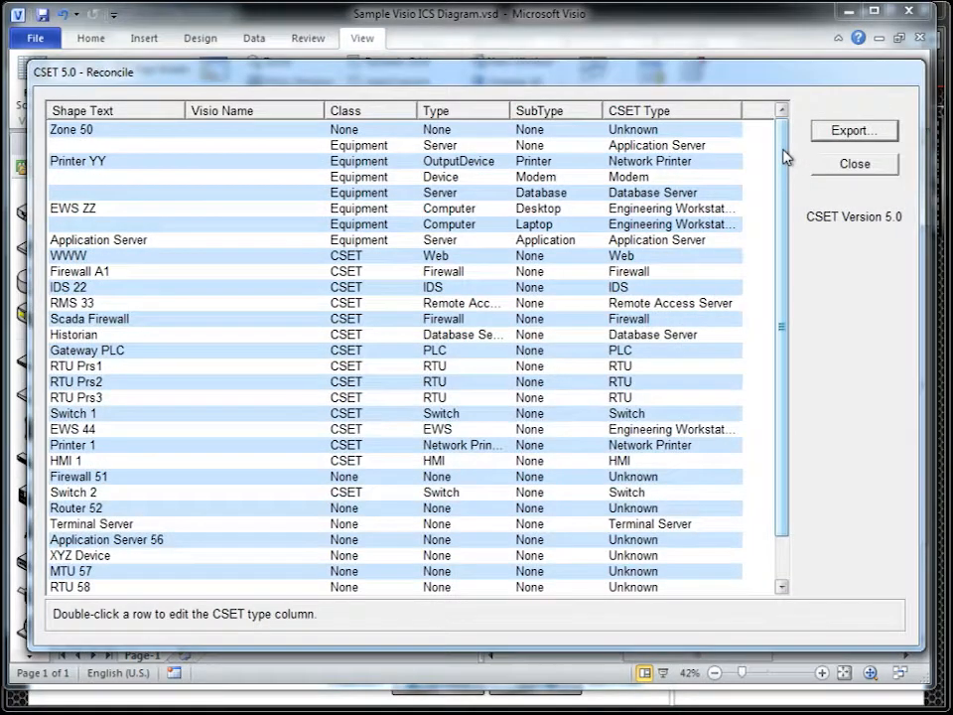
pyautogui.moveTo(784, 155); pyautogui.dragTo(780, 206)
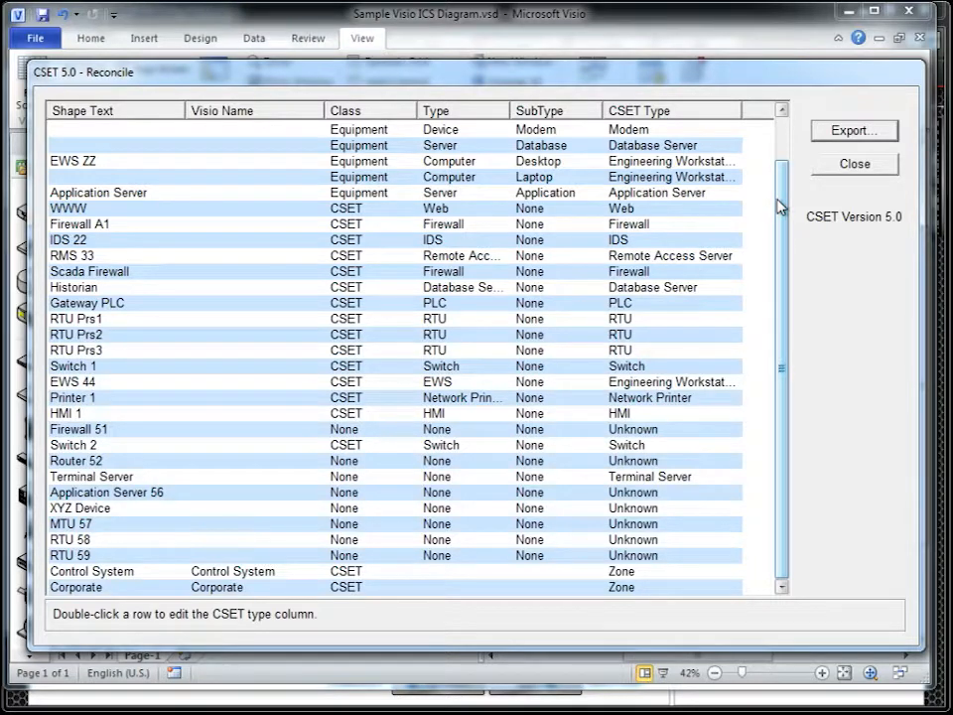
pyautogui.click(664, 113)
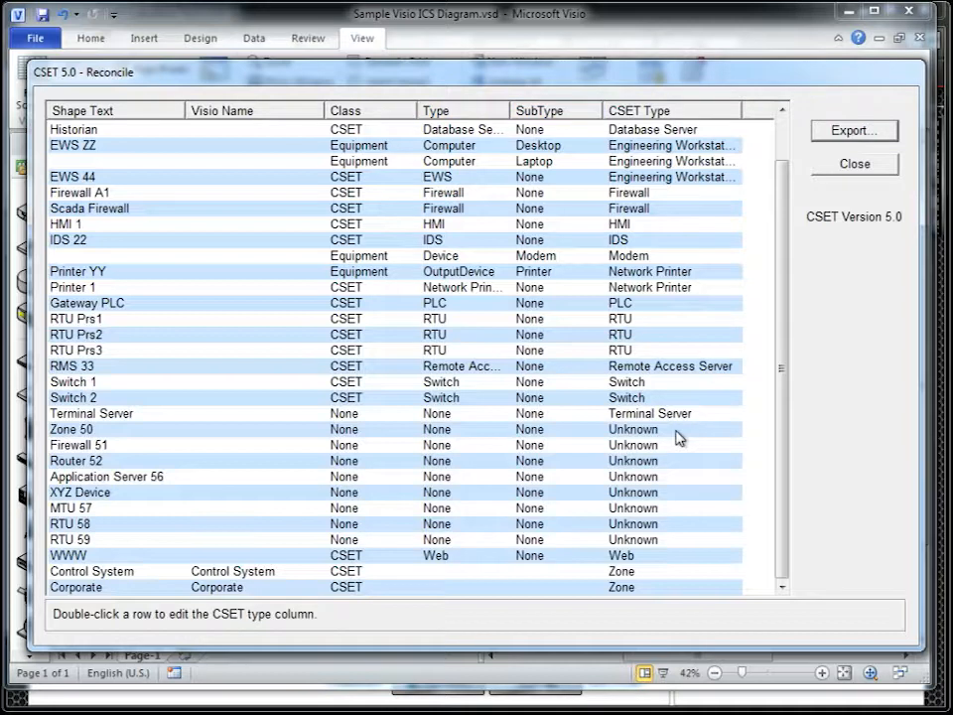
# - Assign the unknown shapes their matching CSET types: Zone, Firewall, Router, Application Server, MTU and RTU, with Vendor for XYZ Device
pyautogui.doubleClick(629, 445)
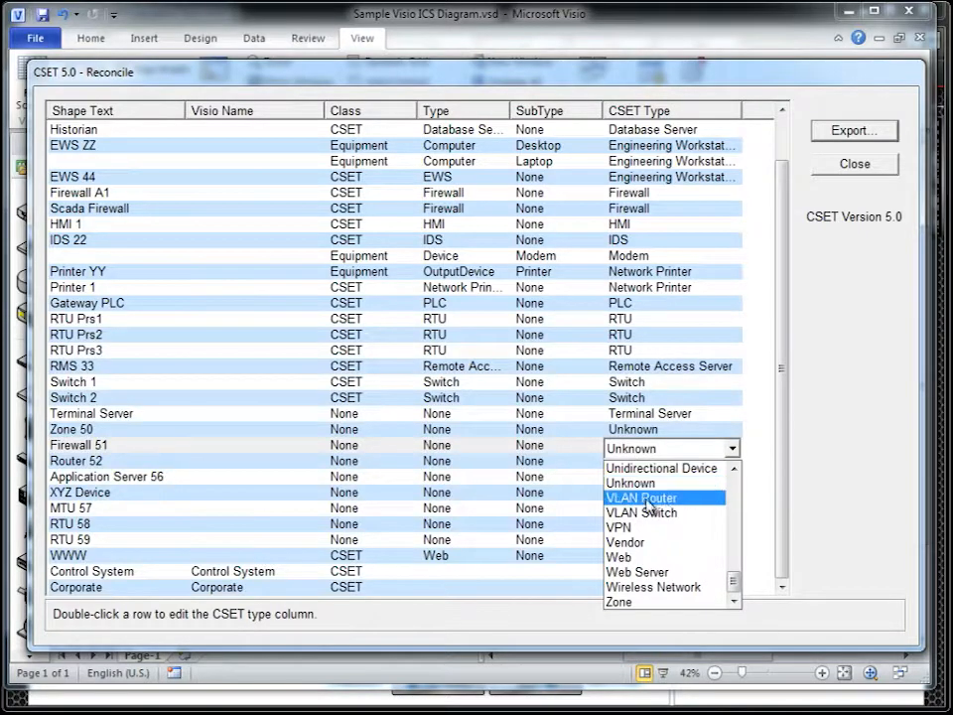
pyautogui.click(733, 469)
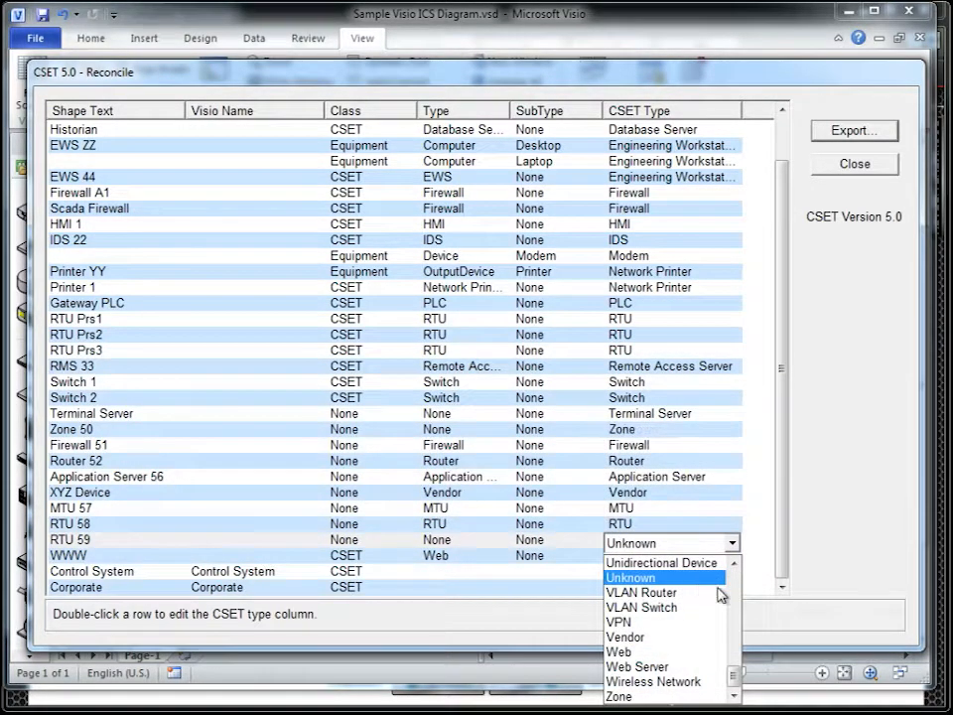
pyautogui.moveTo(733, 676); pyautogui.dragTo(731, 631)
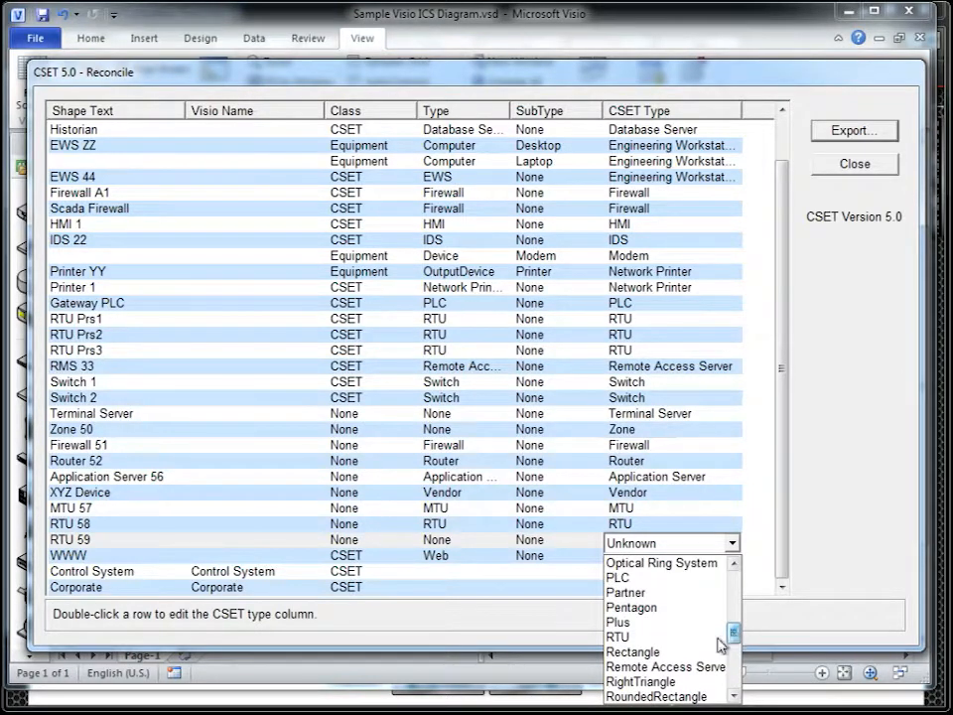
pyautogui.click(645, 637)
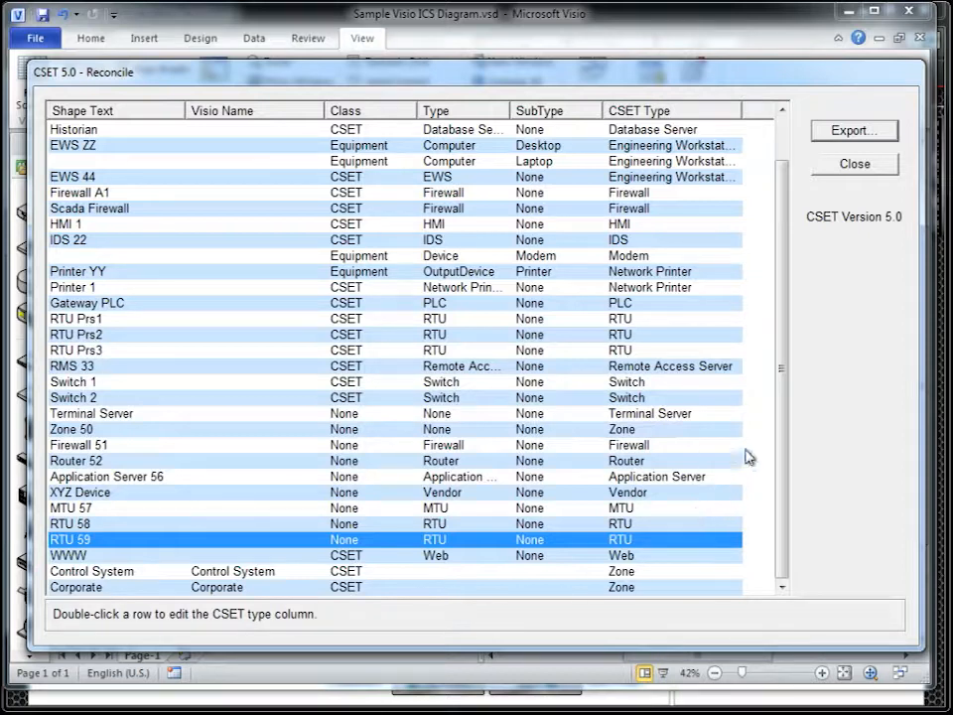
# - Export the reconciled diagram to the Documents library as the CSET 5.0 diagram file Sample Visio Export.csetd
pyautogui.moveTo(781, 405); pyautogui.dragTo(783, 391)
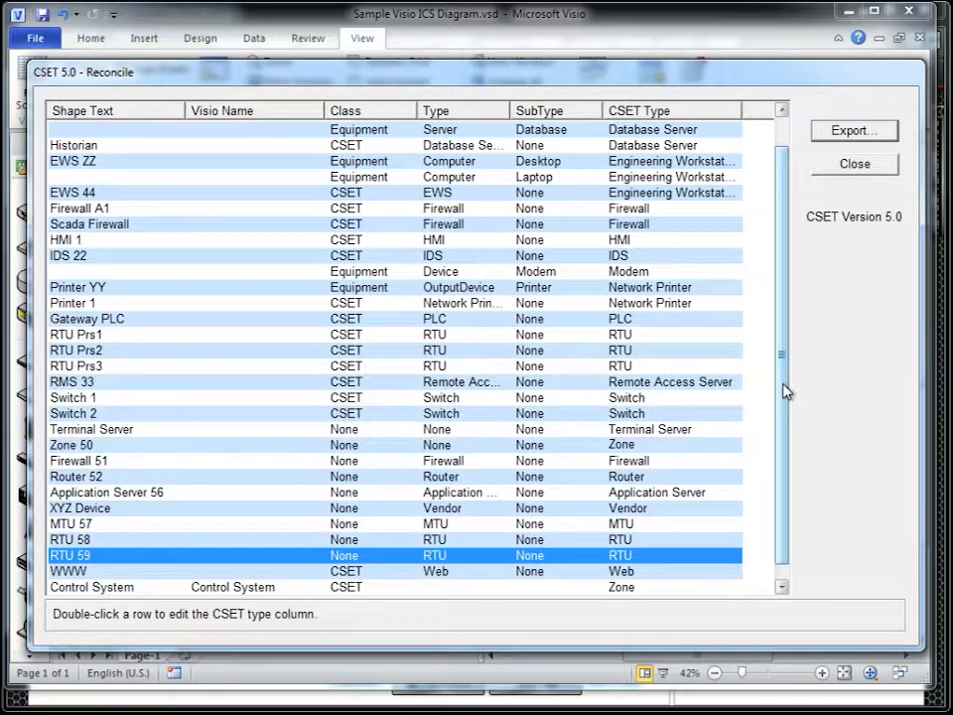
pyautogui.click(853, 132)
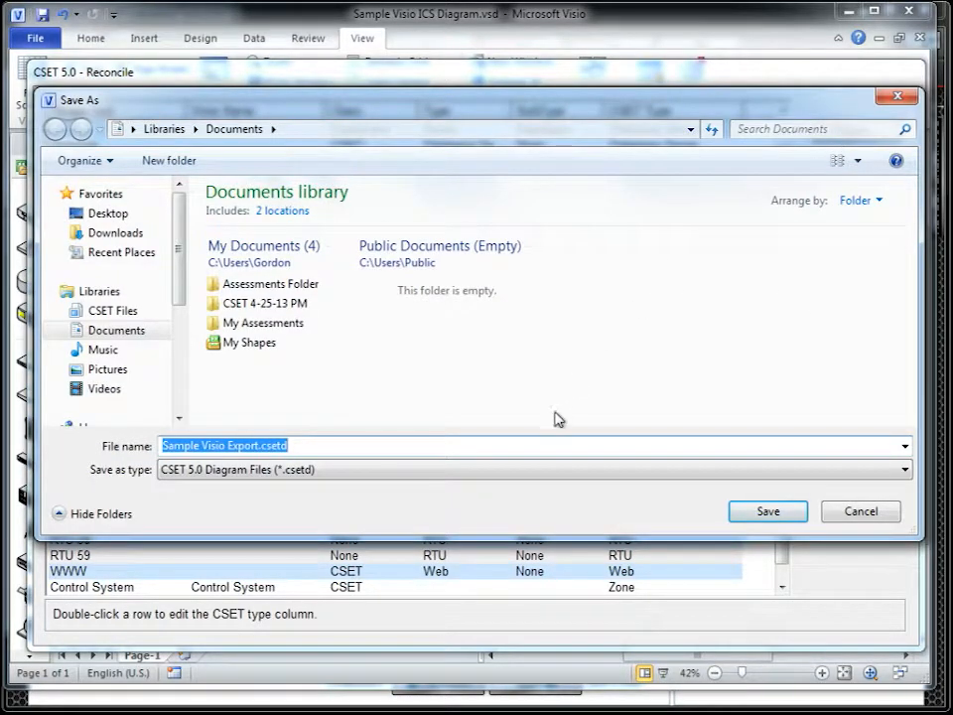
pyautogui.click(764, 516)
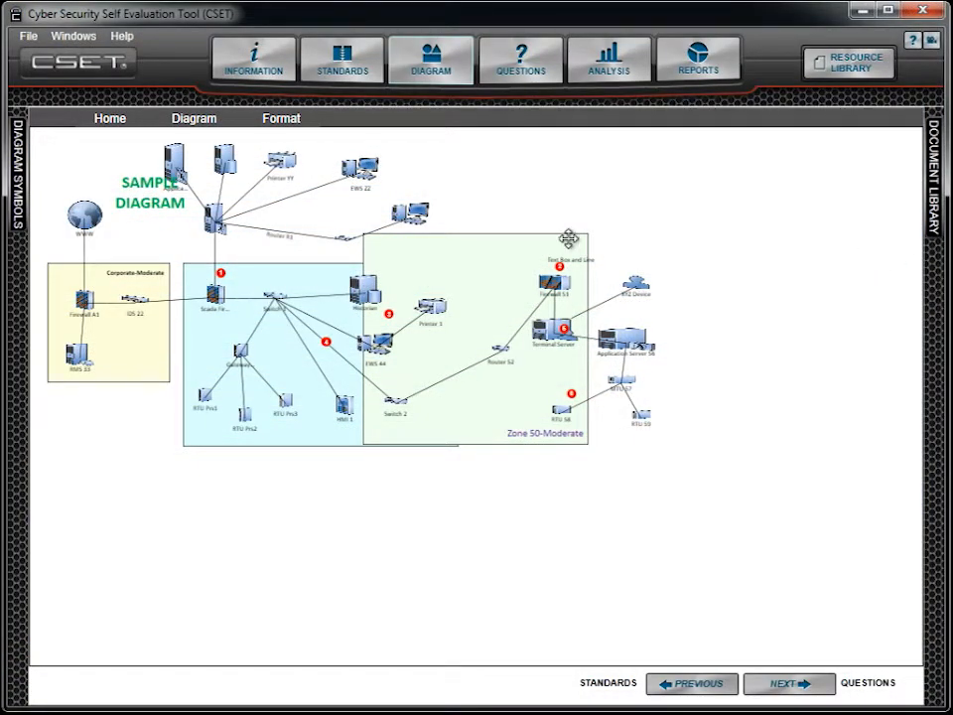
# - In the CSET diagram, move Zone 50 clear of the Control System zone so that it encloses its own components
pyautogui.click(513, 248)
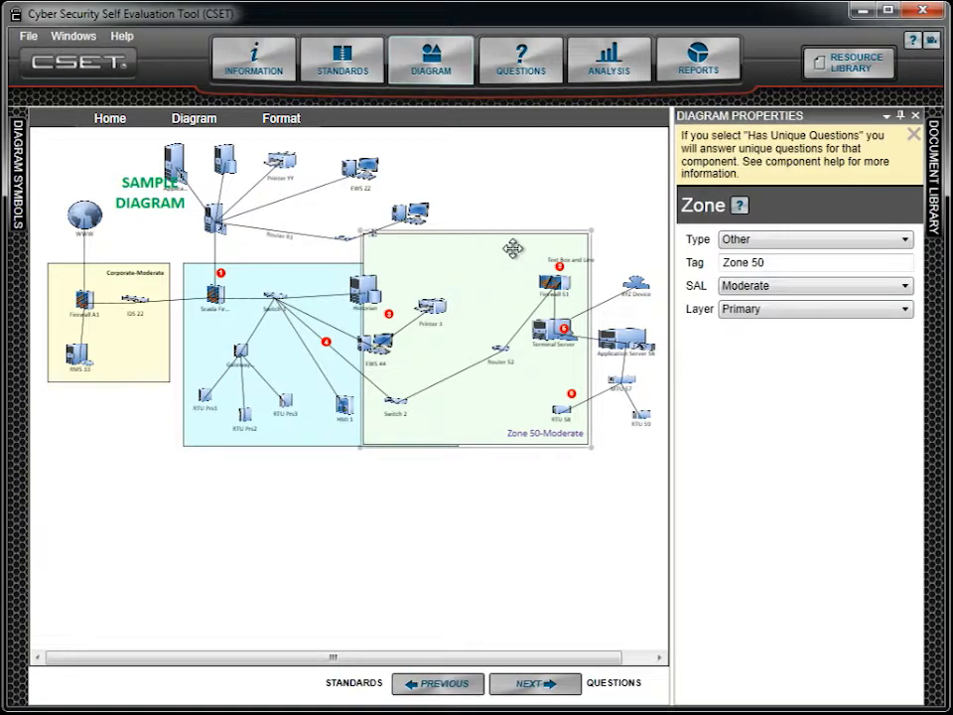
pyautogui.click(901, 117)
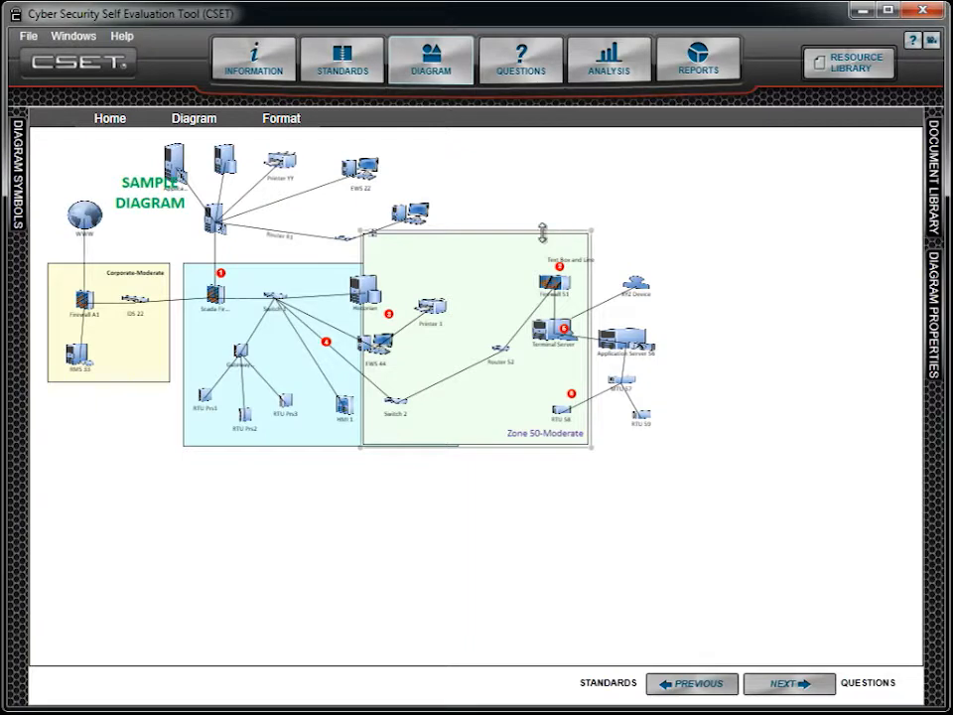
pyautogui.moveTo(533, 236); pyautogui.dragTo(639, 244)
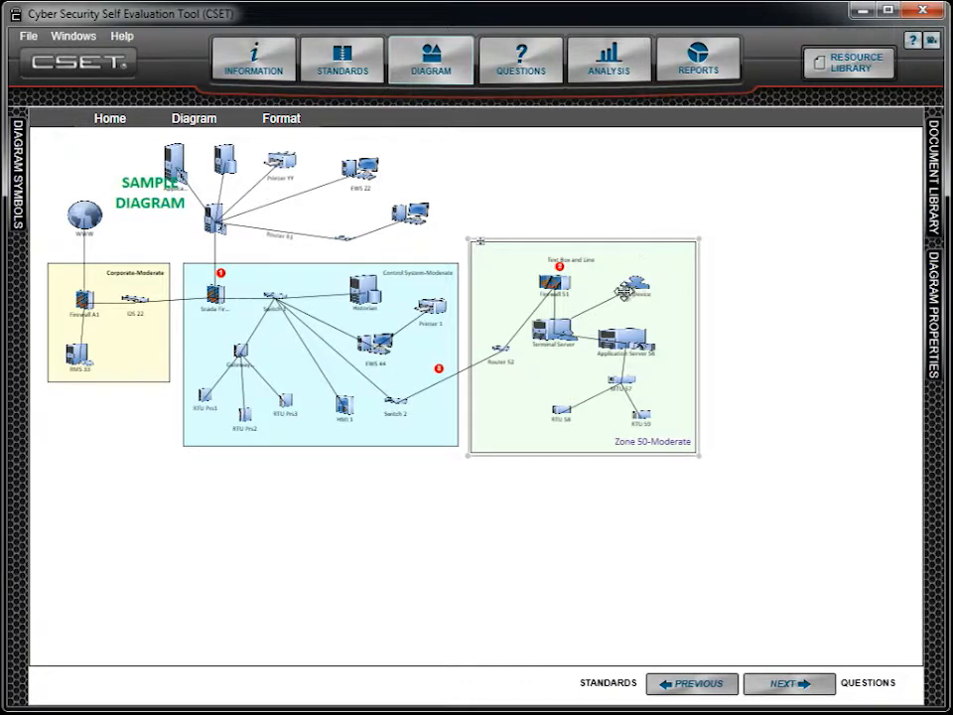
# - Rearrange Zone 50's components: move RTU 58 closer to RTU 59, lower Router 52 slightly, and place Firewall 51 above Router 52
pyautogui.moveTo(556, 410); pyautogui.dragTo(586, 415)
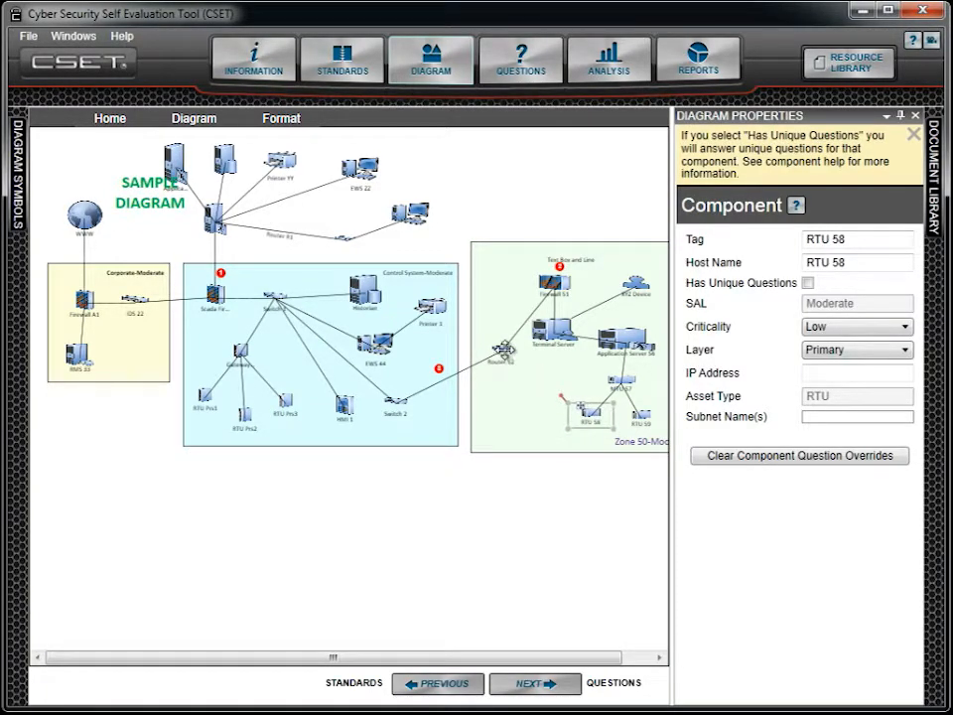
pyautogui.moveTo(500, 348); pyautogui.dragTo(500, 359)
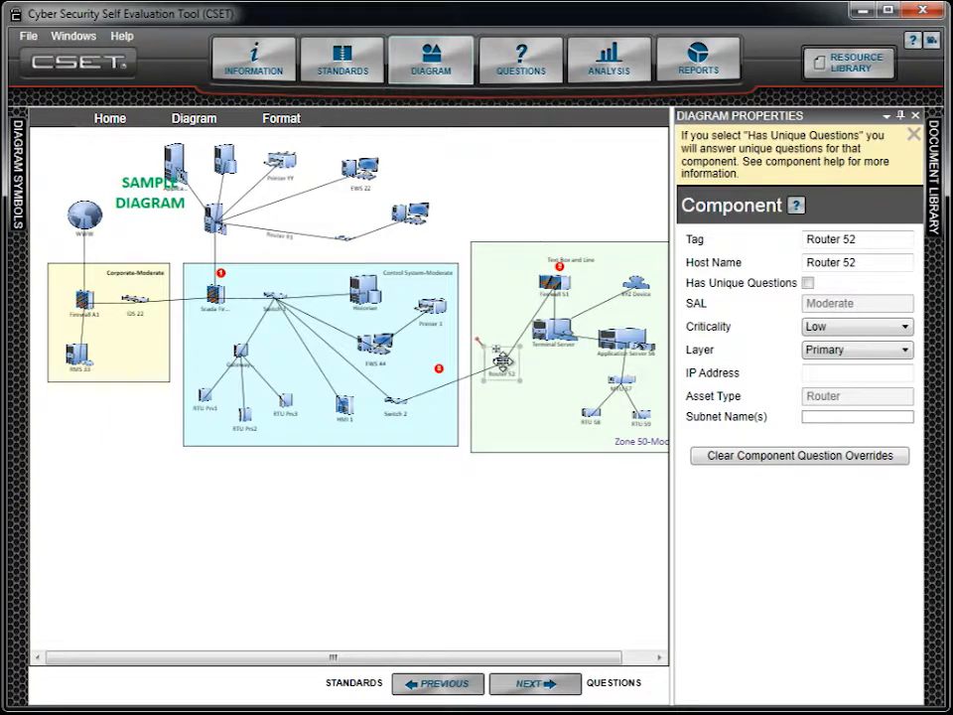
pyautogui.moveTo(554, 283); pyautogui.dragTo(496, 284)
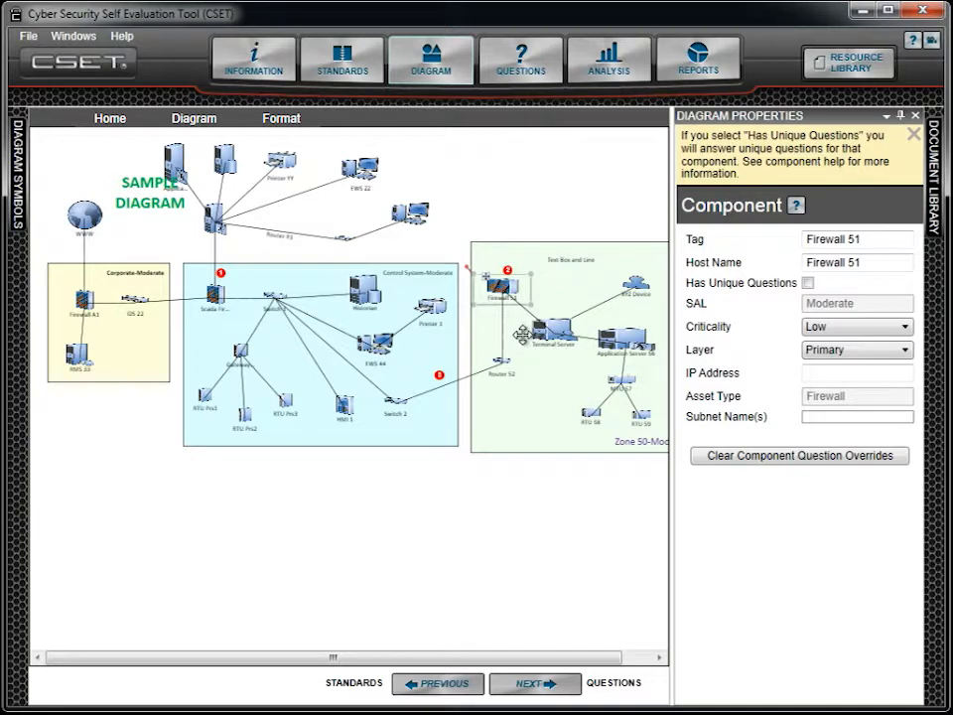
pyautogui.click(898, 117)
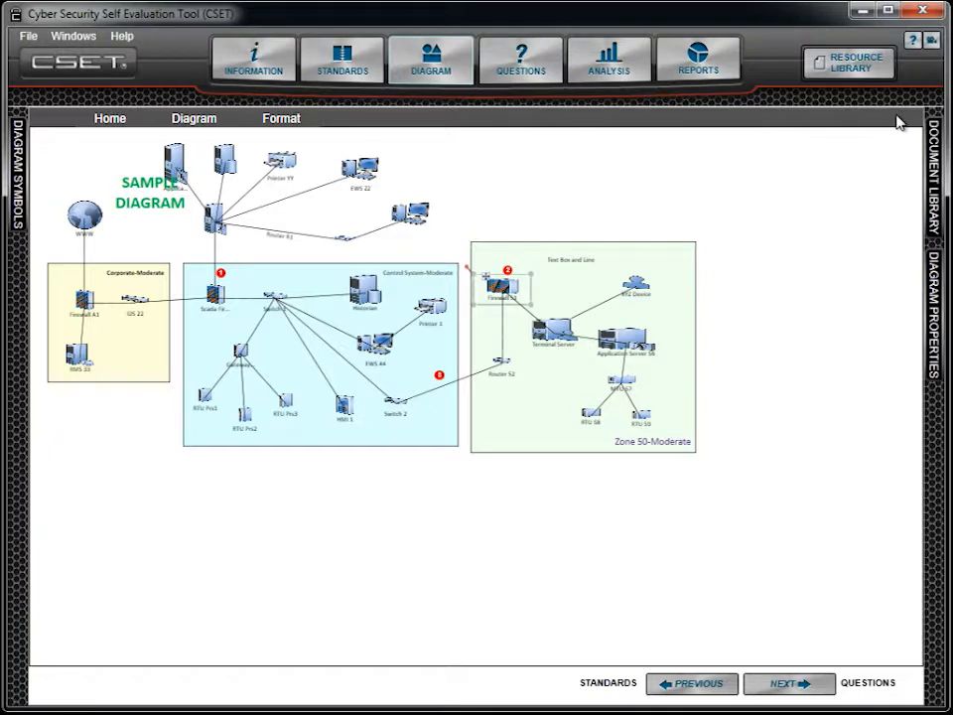
# - Clear the existing diagram and load the SCADA template in its place
pyautogui.click(96, 123)
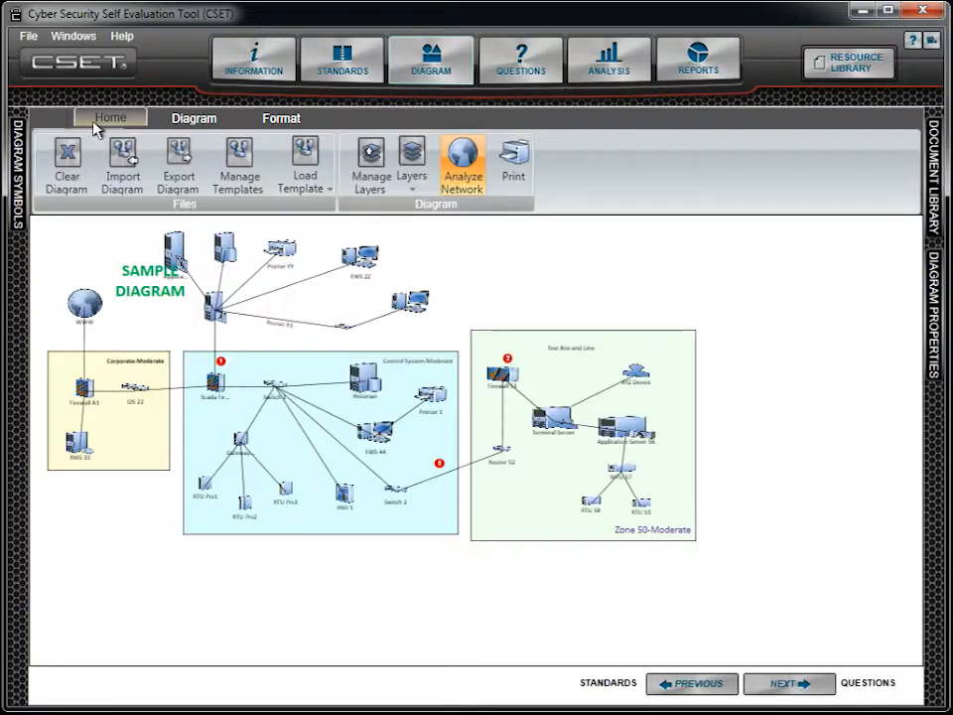
pyautogui.click(63, 155)
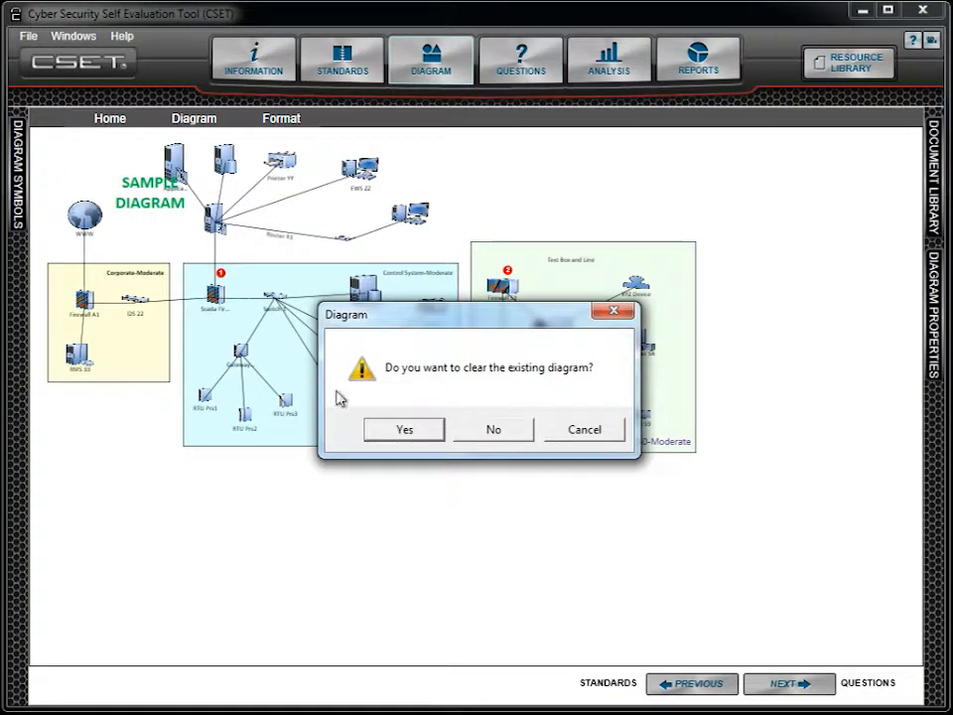
pyautogui.click(394, 429)
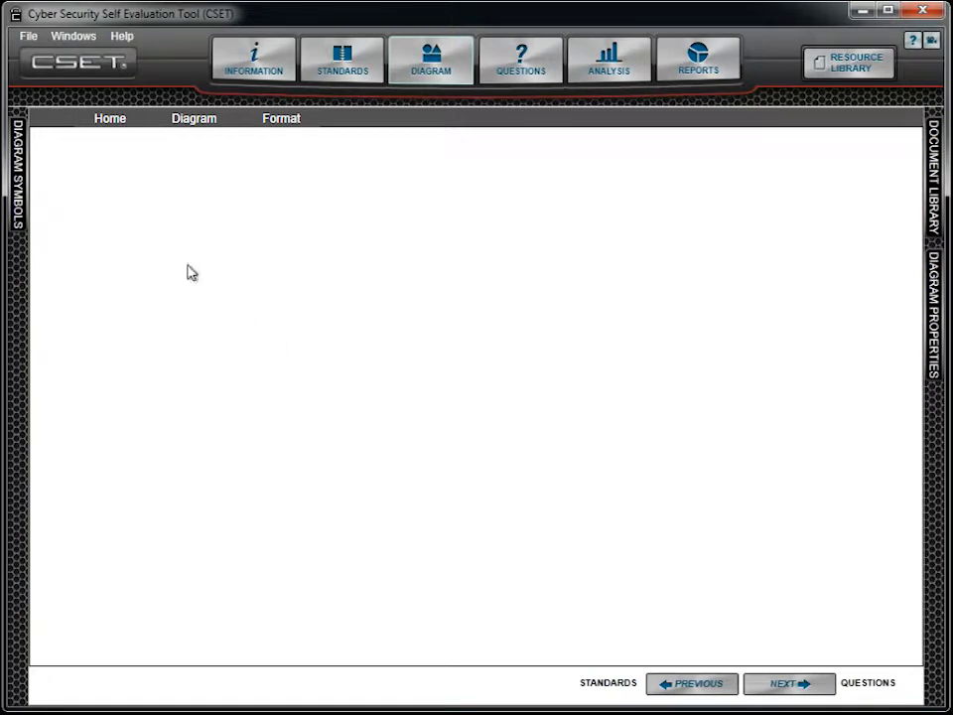
pyautogui.click(100, 119)
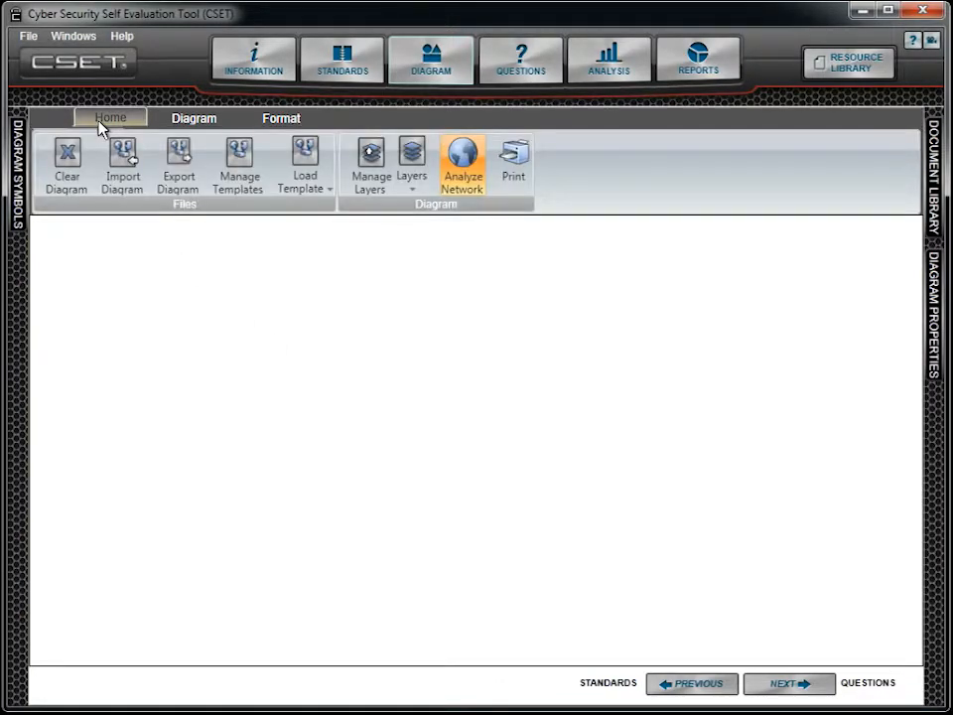
pyautogui.click(301, 159)
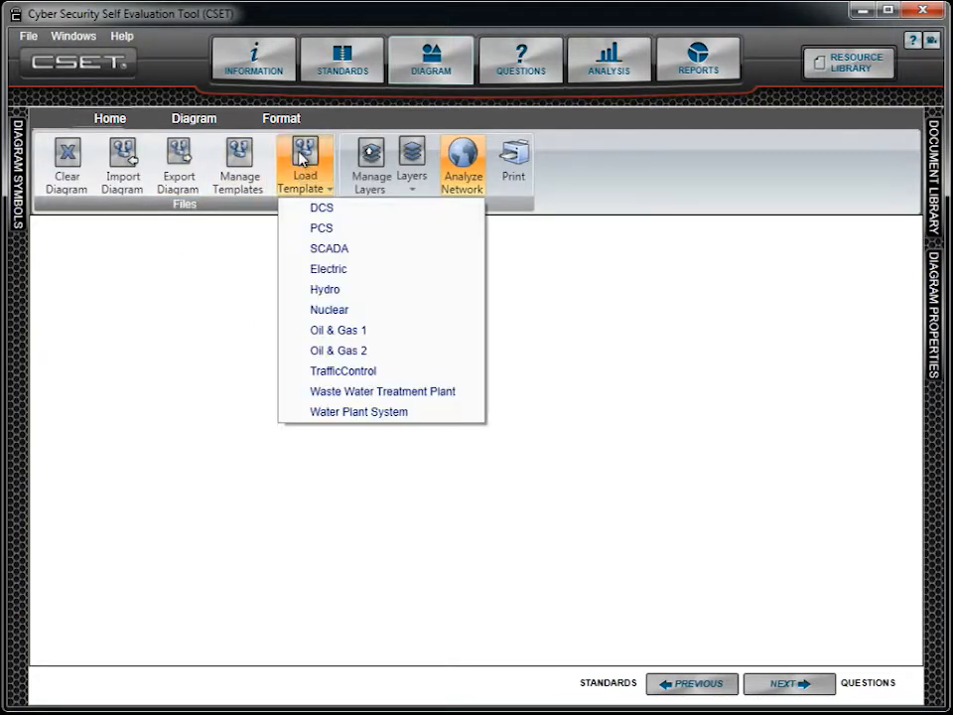
pyautogui.click(363, 258)
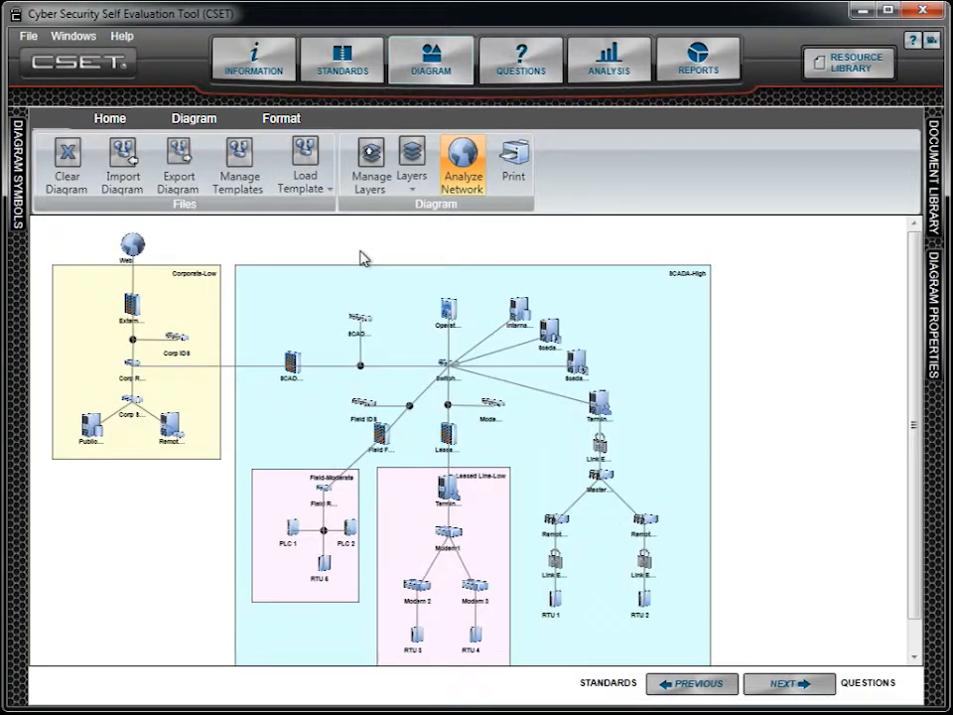
# - Using the Selector tool, select Remote Radio 2, the link encryption component below it and RTU 2 together, and delete them
pyautogui.click(248, 121)
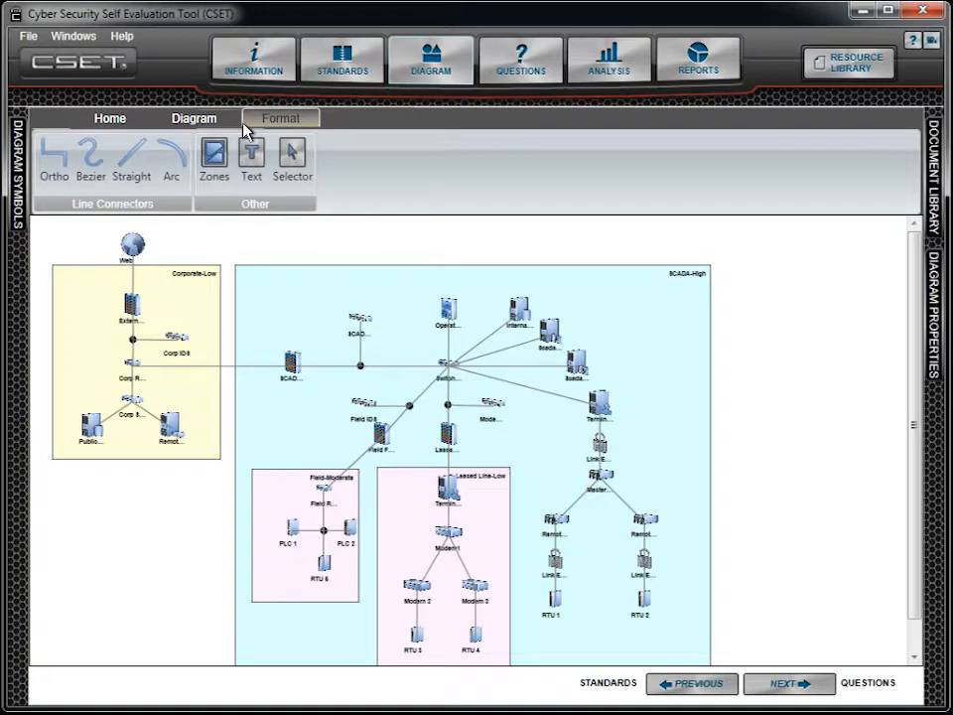
pyautogui.click(292, 157)
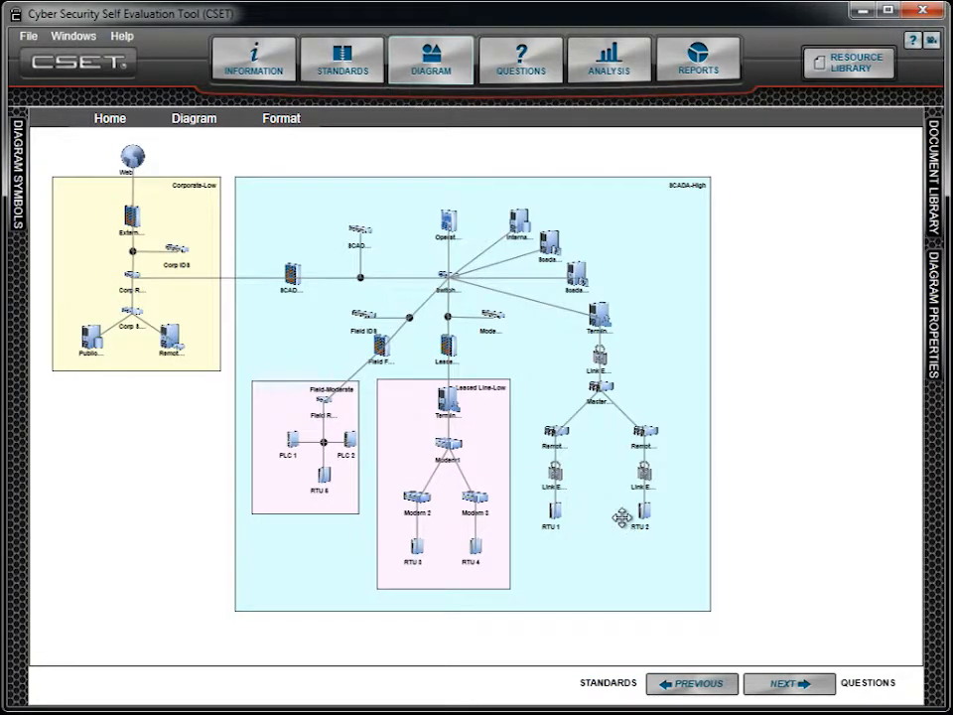
pyautogui.click(655, 441)
pyautogui.doubleClick(645, 432)
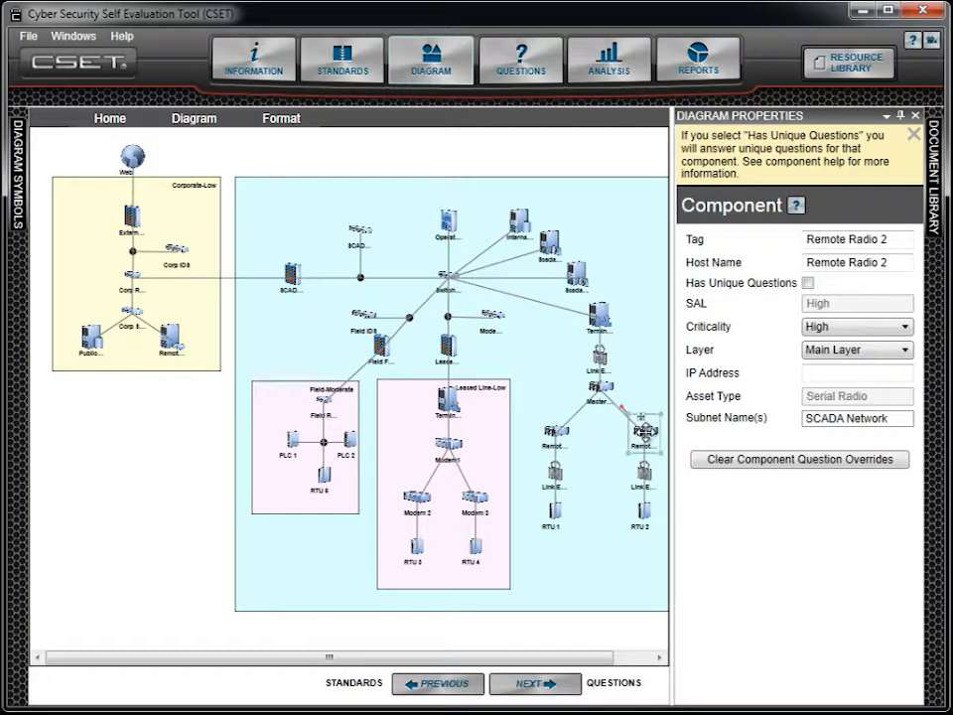
pyautogui.keyDown('ctrl'); pyautogui.click(641, 468); pyautogui.keyUp('ctrl')
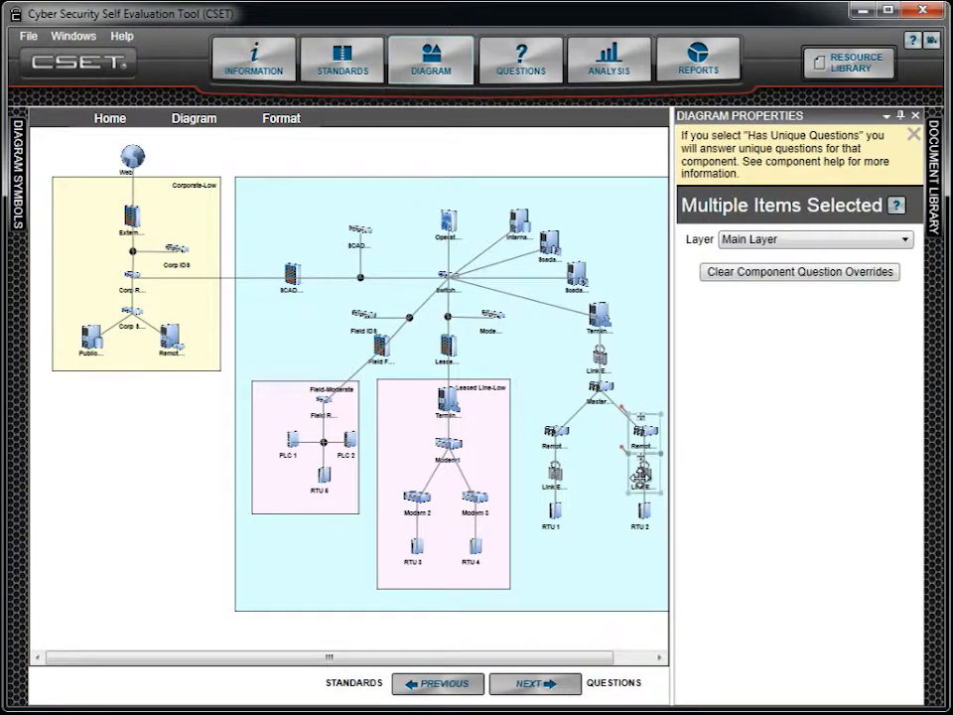
pyautogui.keyDown('ctrl'); pyautogui.click(639, 513); pyautogui.keyUp('ctrl')
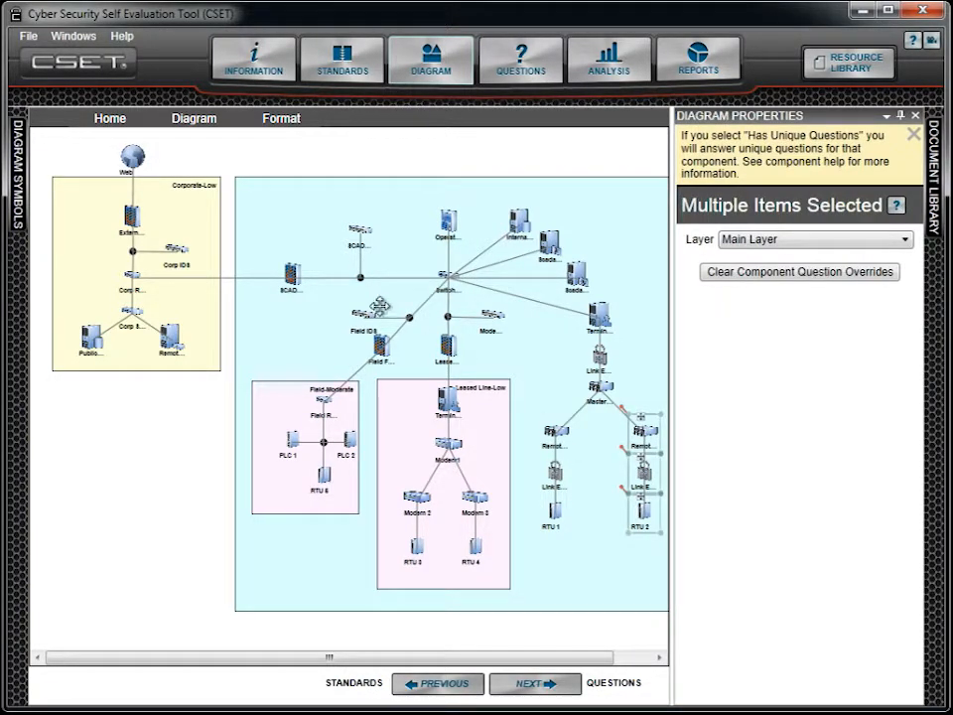
pyautogui.click(177, 125)
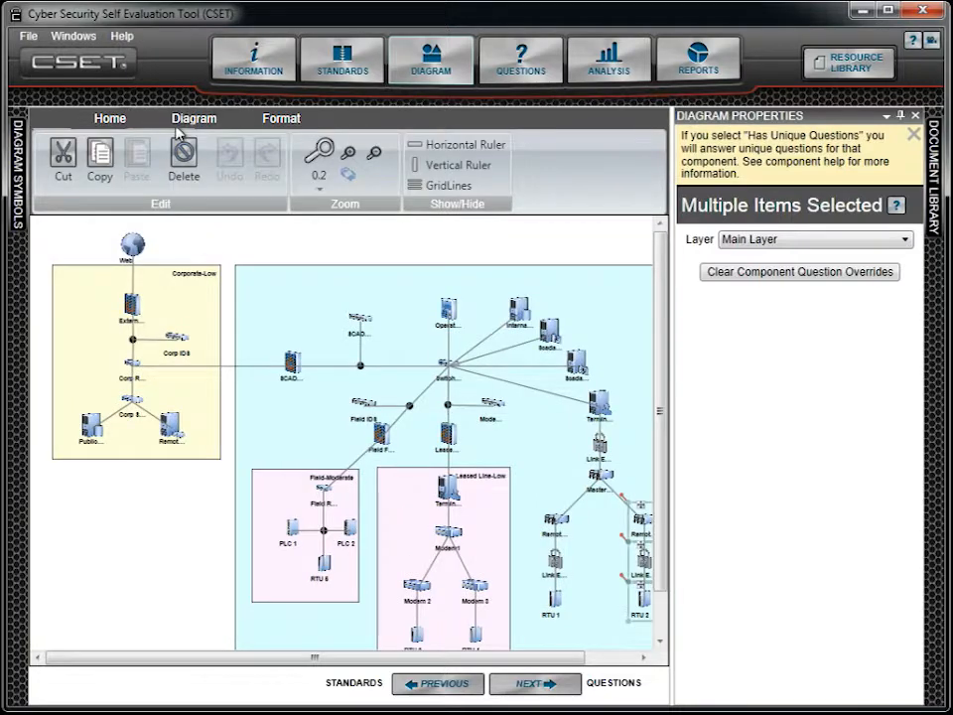
pyautogui.click(183, 155)
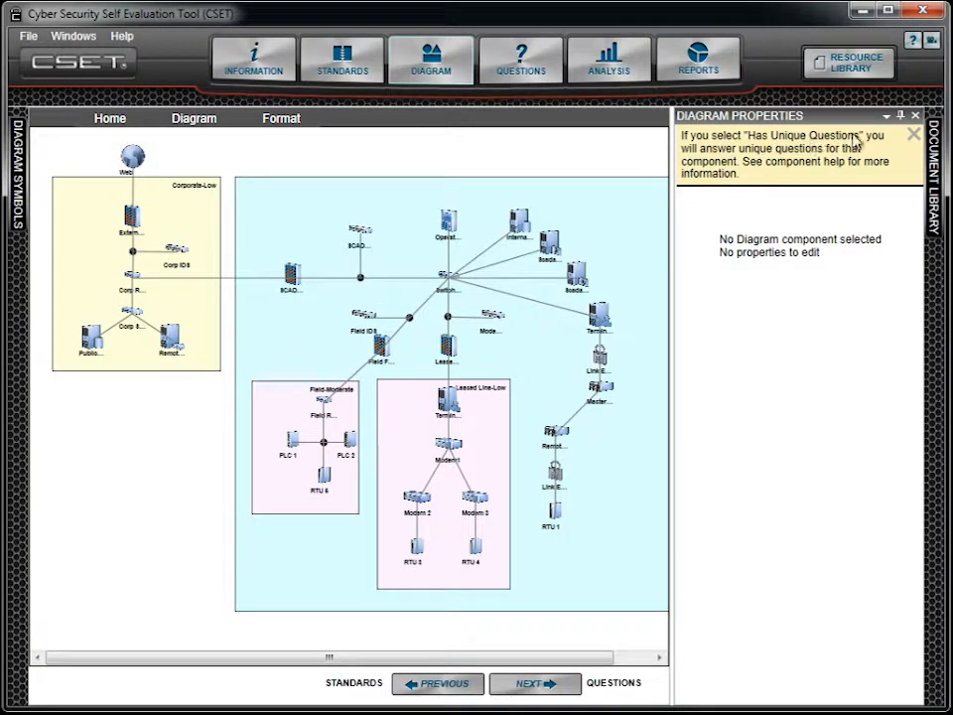
pyautogui.click(898, 119)
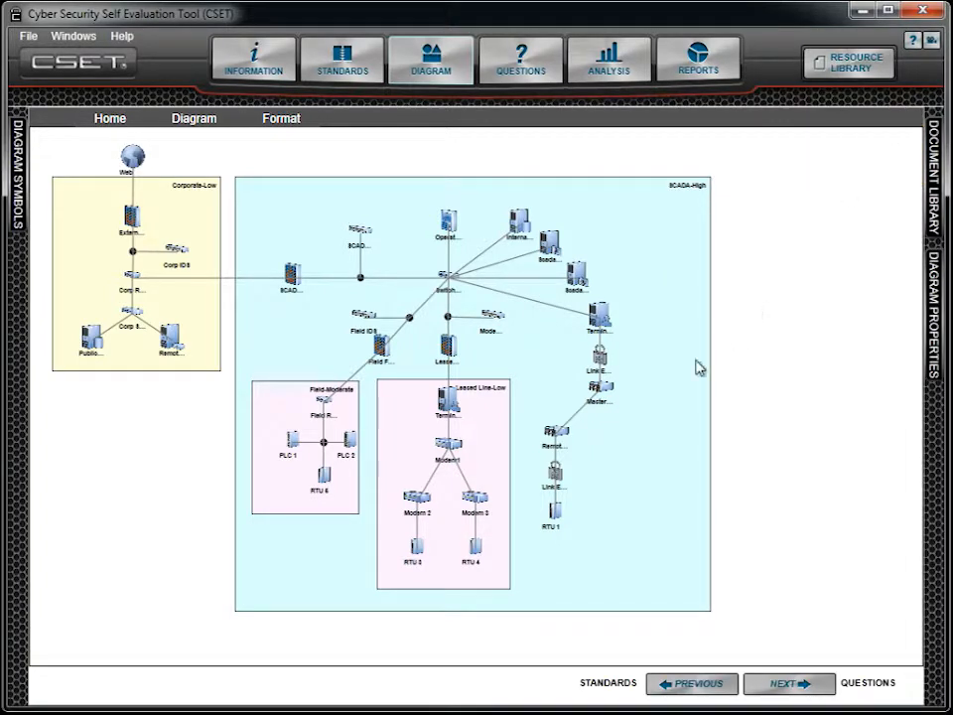
# - Move Remote Radio 1, its link encryption component and RTU 1 together so they line up directly below the master radio
pyautogui.click(559, 435)
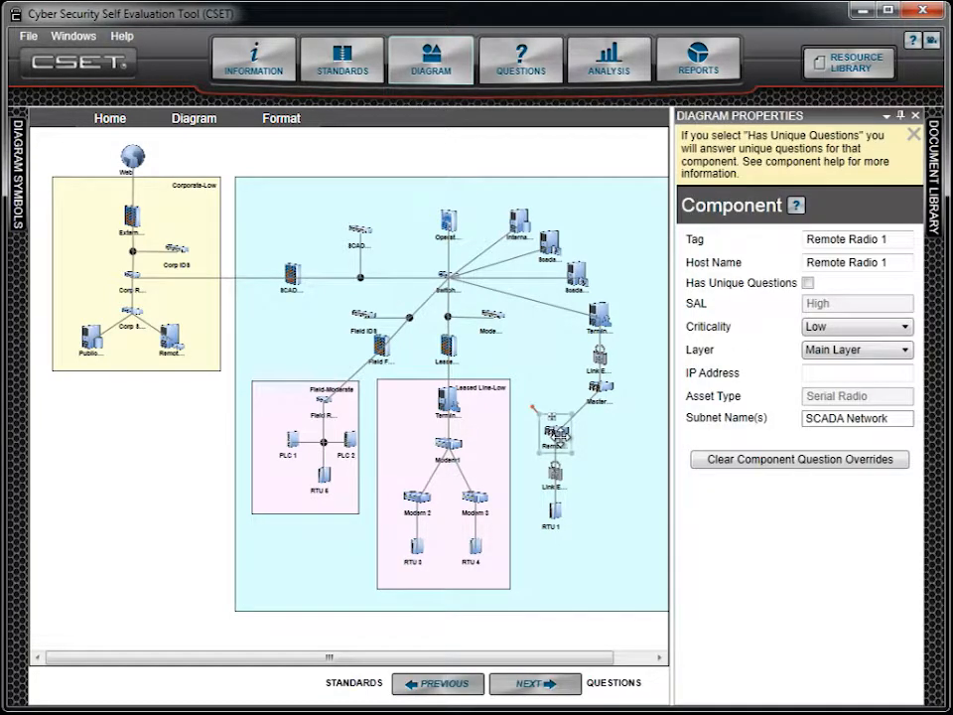
pyautogui.keyDown('ctrl'); pyautogui.click(552, 474); pyautogui.keyUp('ctrl')
pyautogui.moveTo(553, 510); pyautogui.dragTo(597, 519)
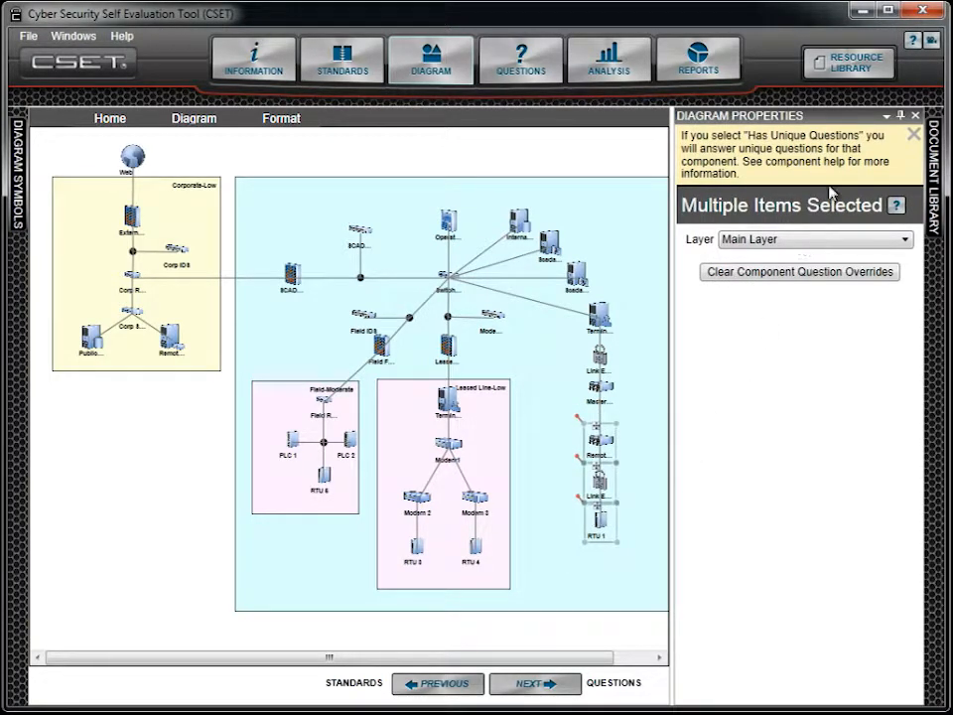
pyautogui.click(899, 117)
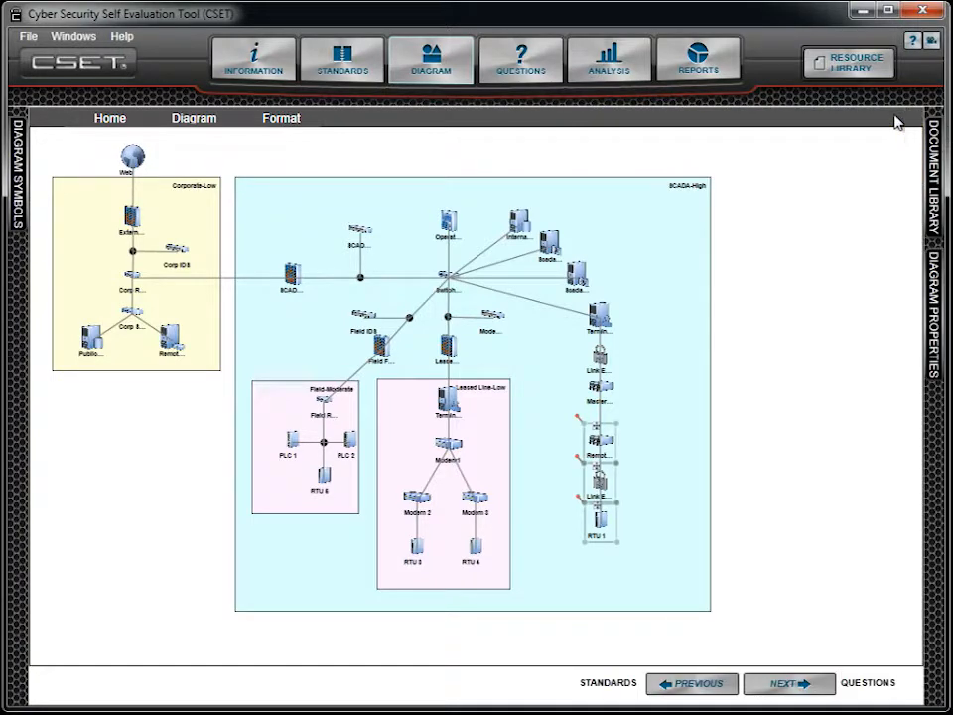
pyautogui.click(719, 184)
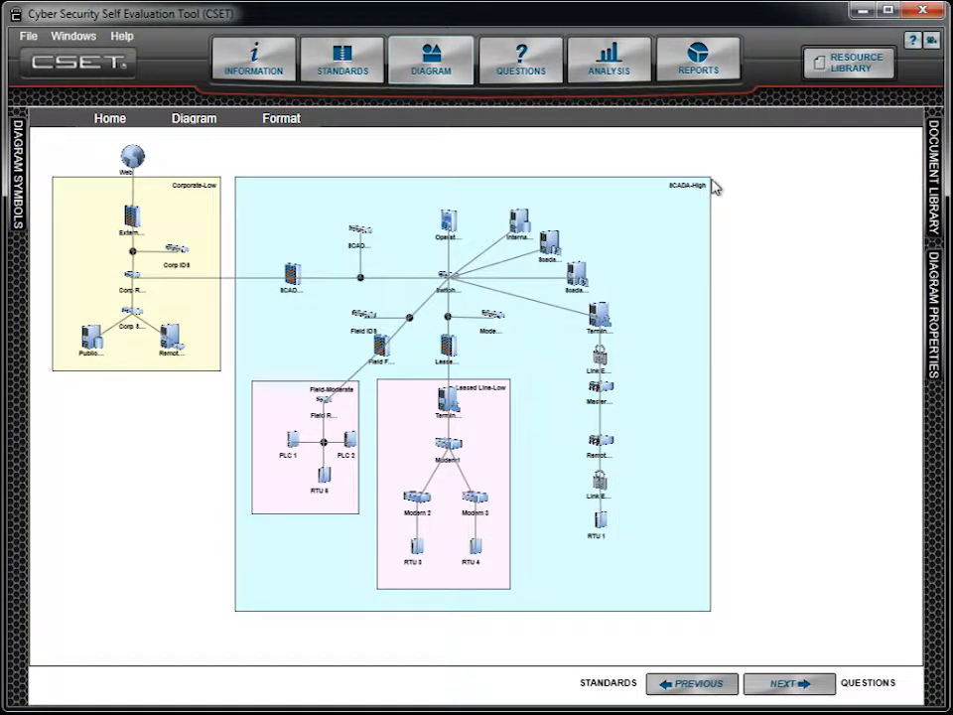
# - Export the modified SCADA diagram as a CSET 5 diagram file named Example SCADA
pyautogui.click(104, 119)
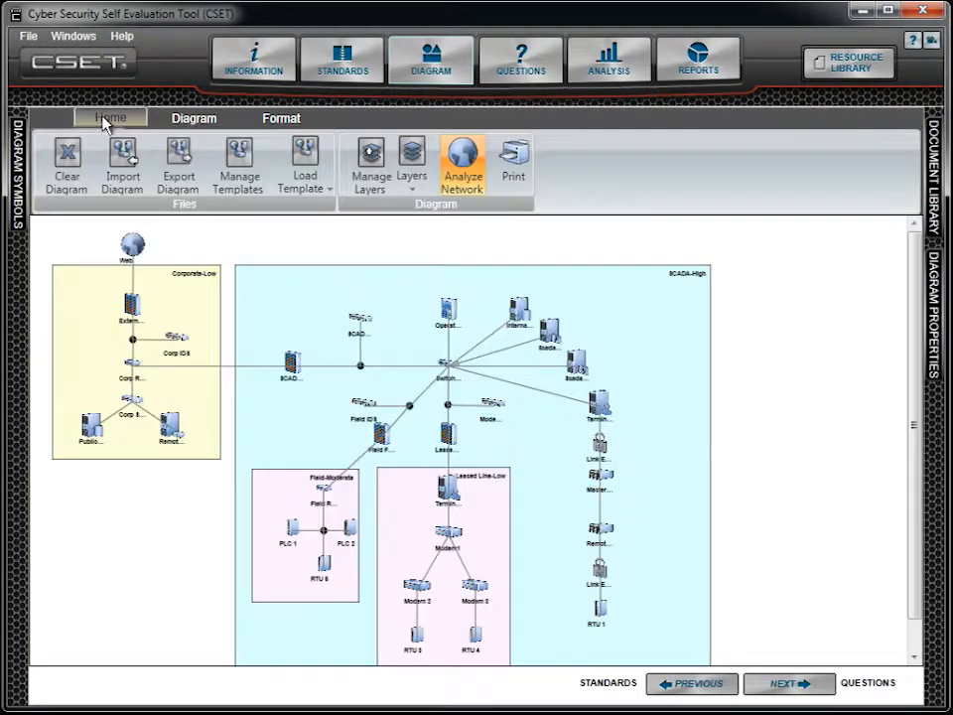
pyautogui.click(181, 154)
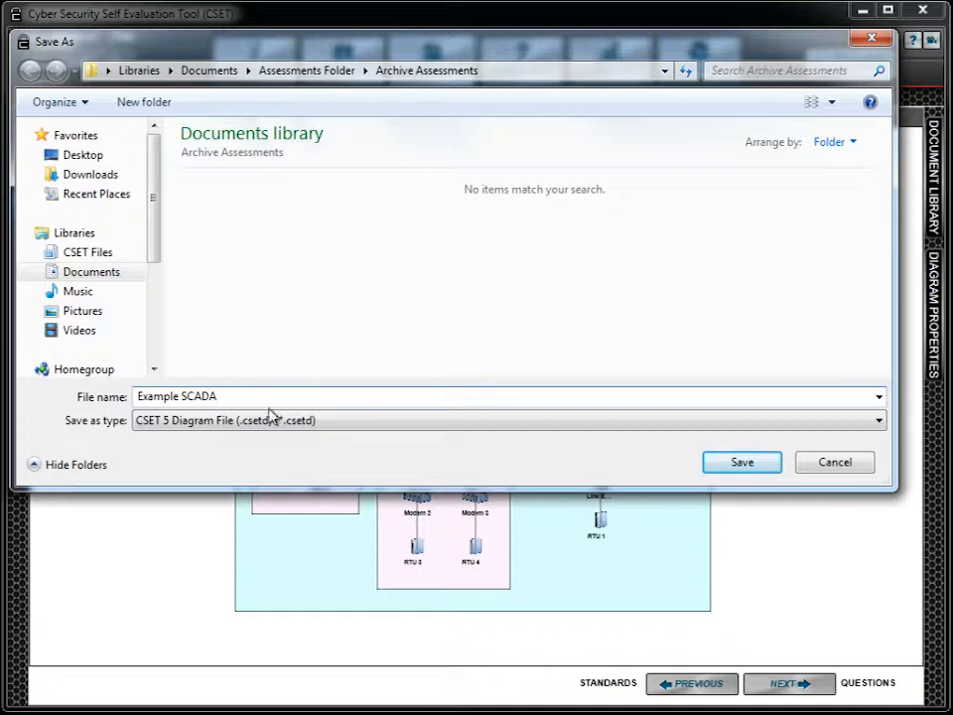
pyautogui.click(754, 474)
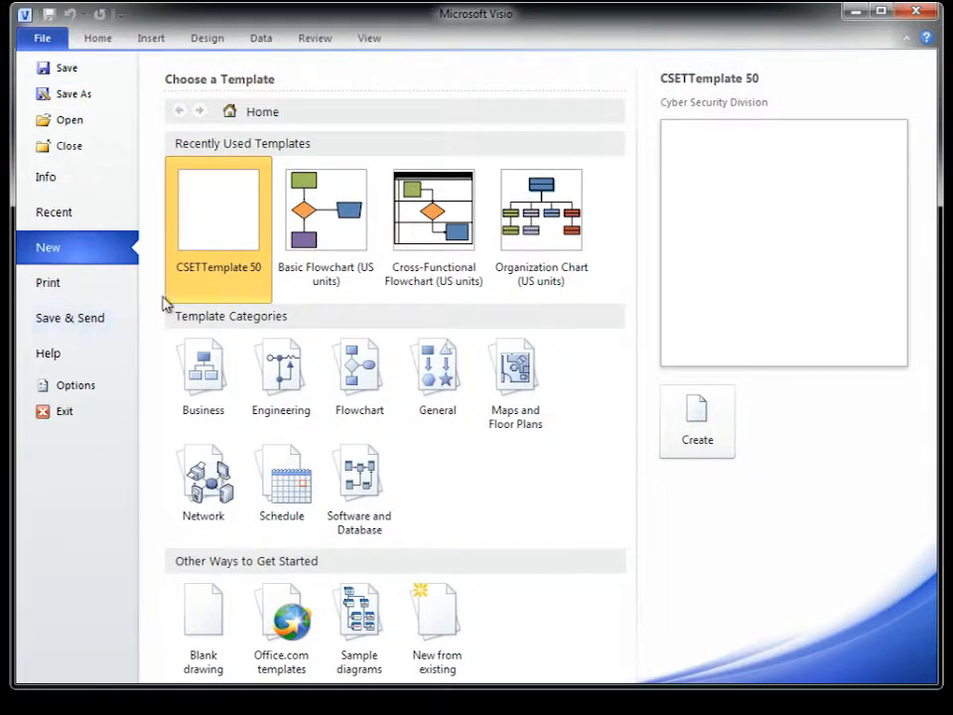
# - In Visio, create a drawing from the CSETTemplate 50 template and import Example SCADA.csetd with the Import CSET 5.0 add-on
pyautogui.doubleClick(236, 231)
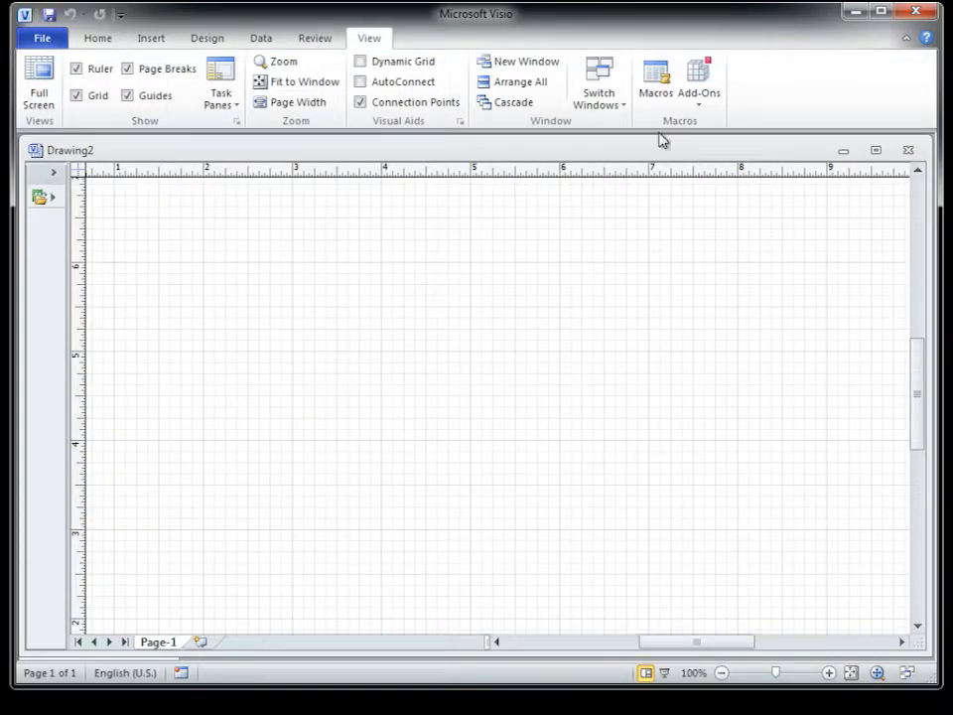
pyautogui.click(696, 87)
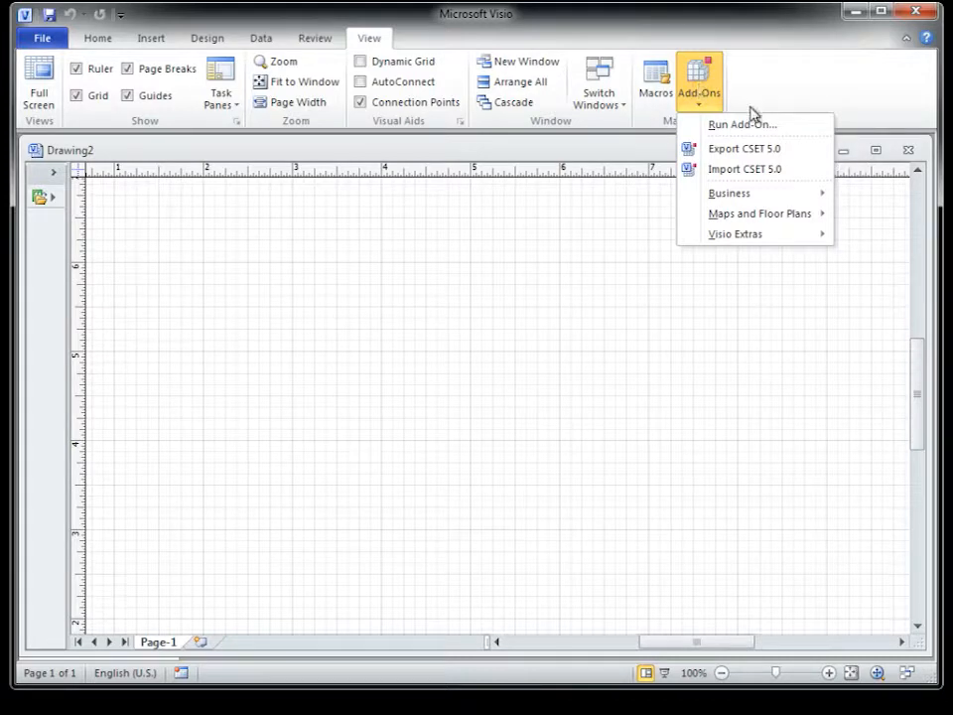
pyautogui.click(794, 171)
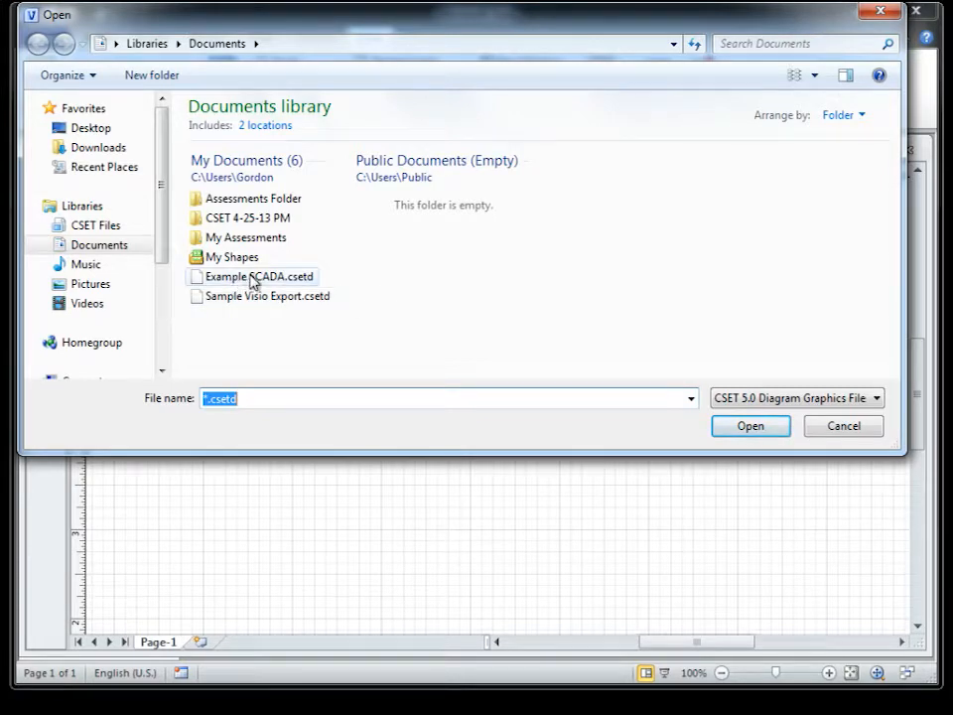
pyautogui.doubleClick(270, 277)
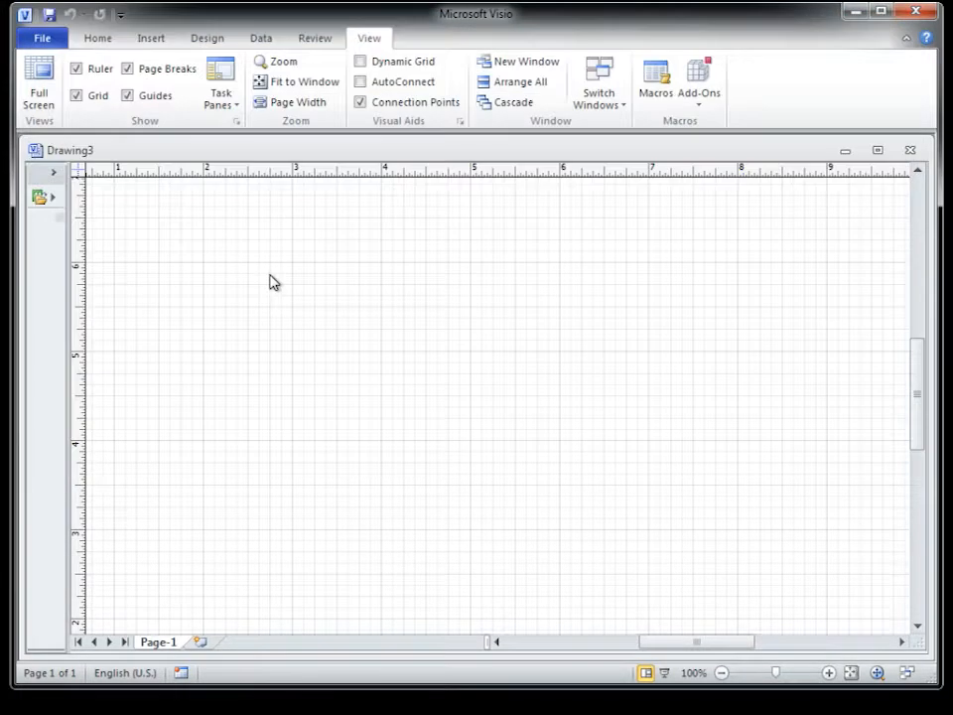